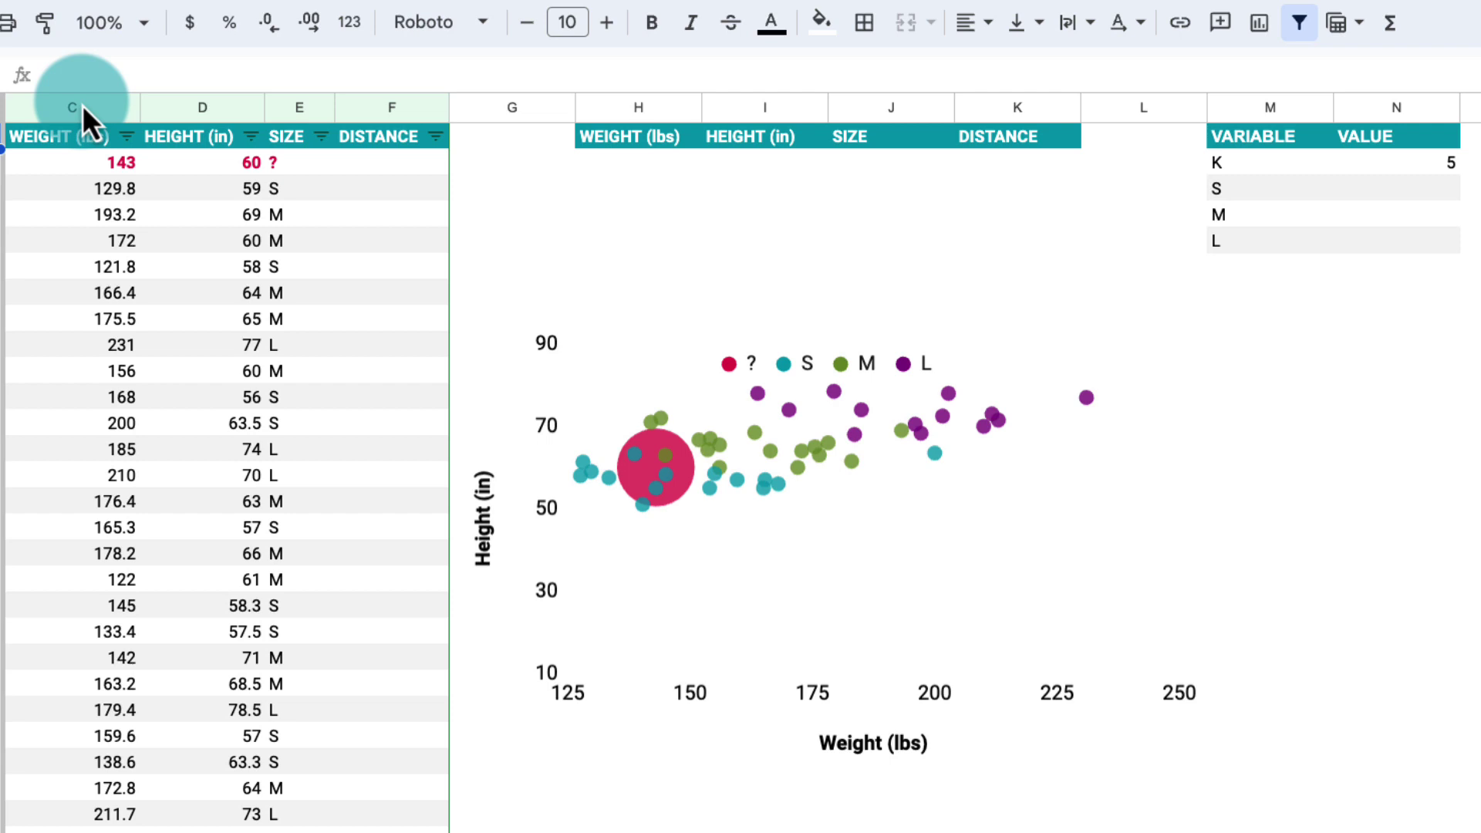
# - Highlight the weight, height and size columns and the new 143 lb person with unknown size
pyautogui.click(82, 105)
pyautogui.moveTo(82, 105); pyautogui.dragTo(210, 116)
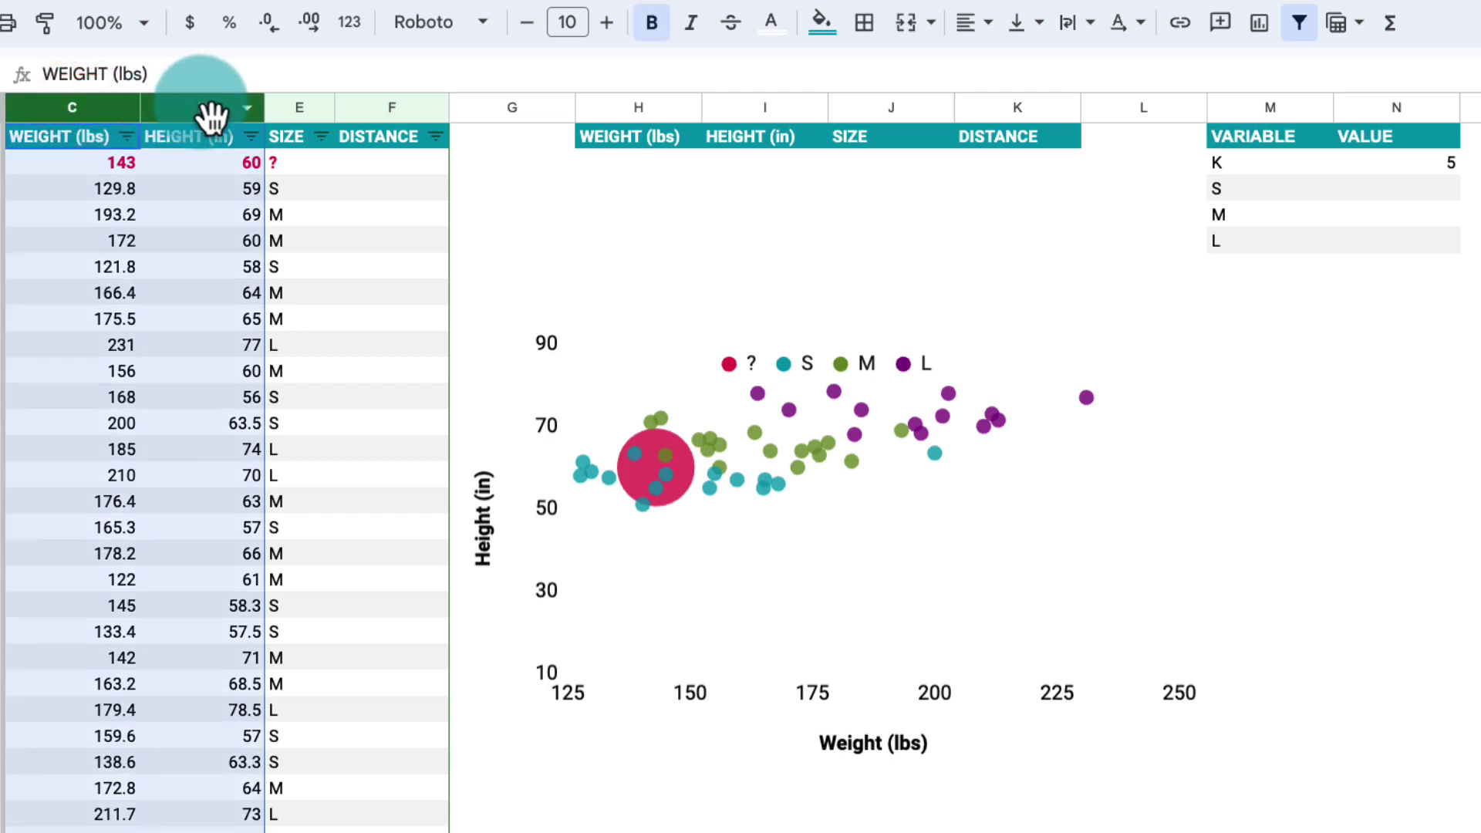
pyautogui.click(290, 113)
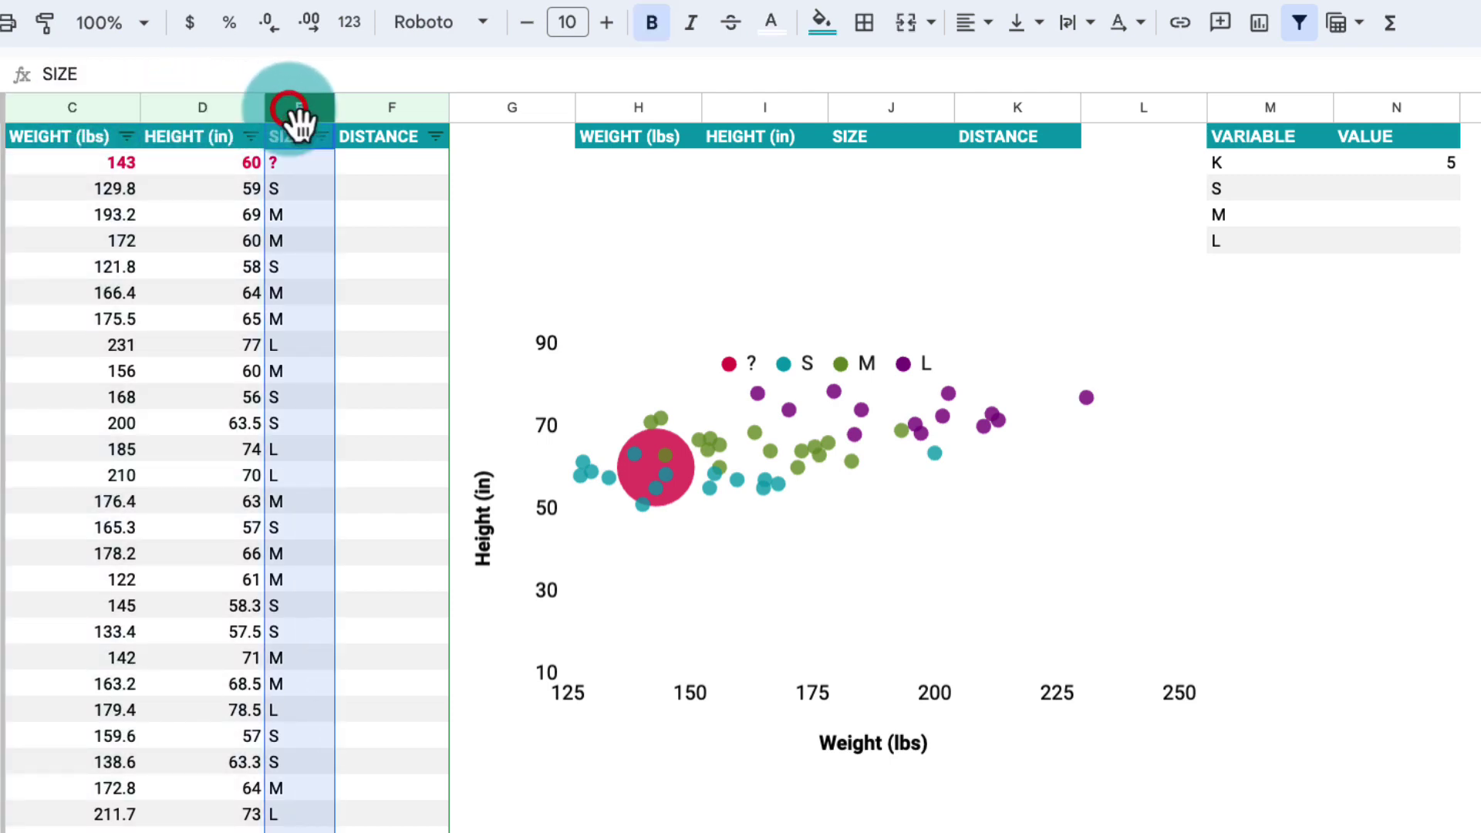
pyautogui.click(276, 193)
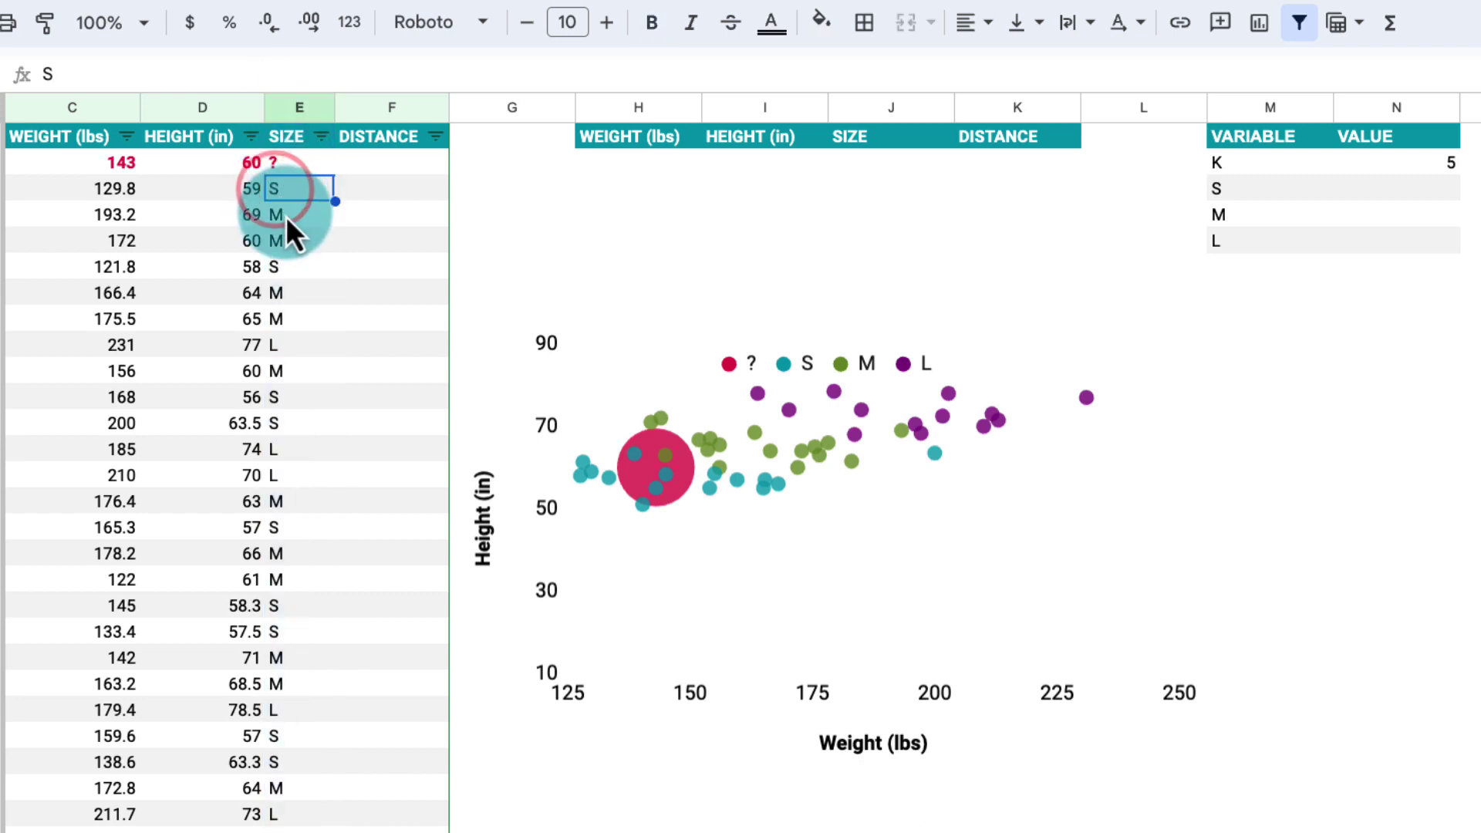
pyautogui.click(286, 216)
pyautogui.click(280, 345)
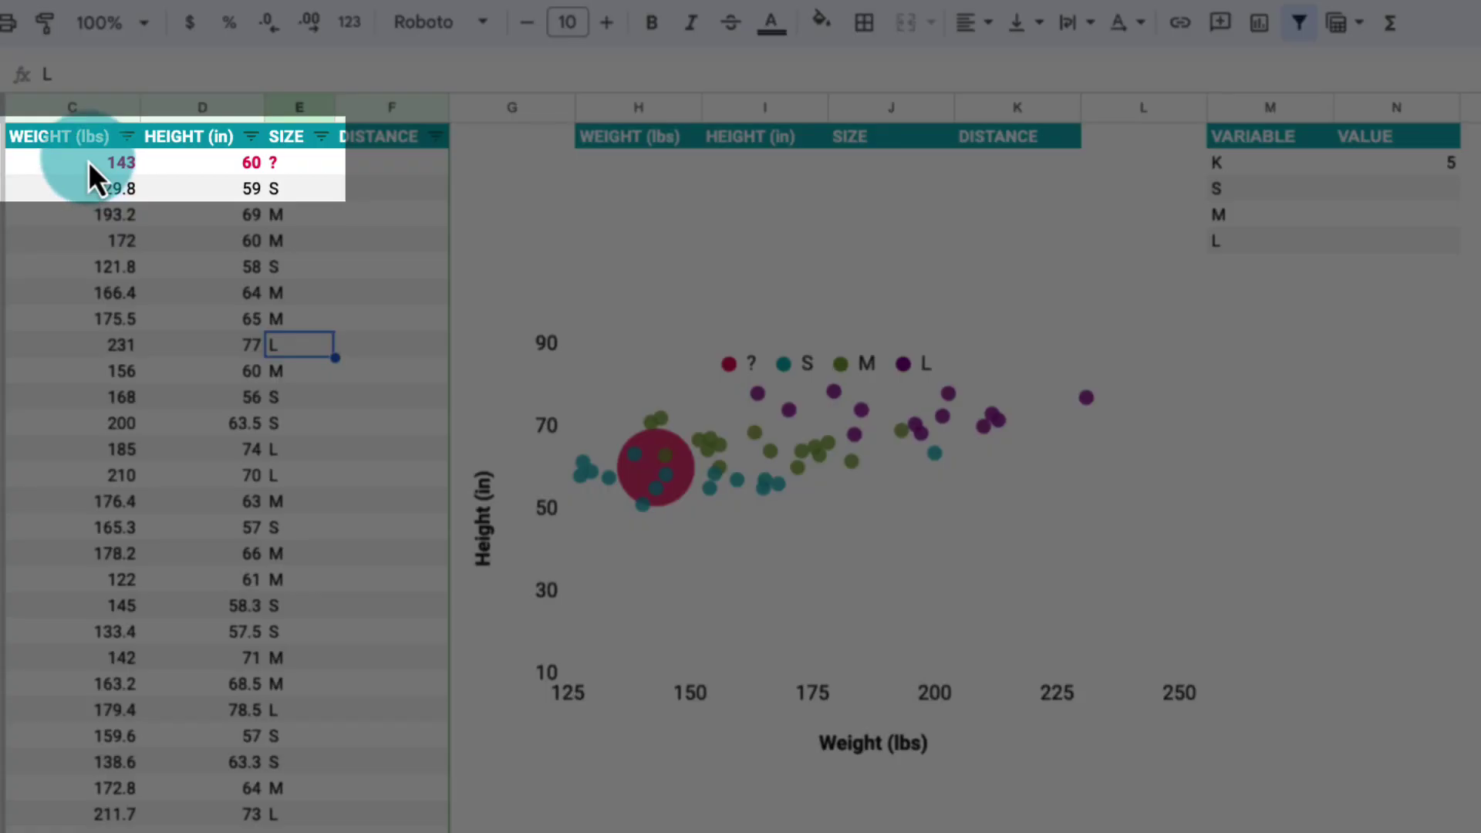
pyautogui.click(87, 160)
pyautogui.moveTo(155, 162); pyautogui.dragTo(199, 162)
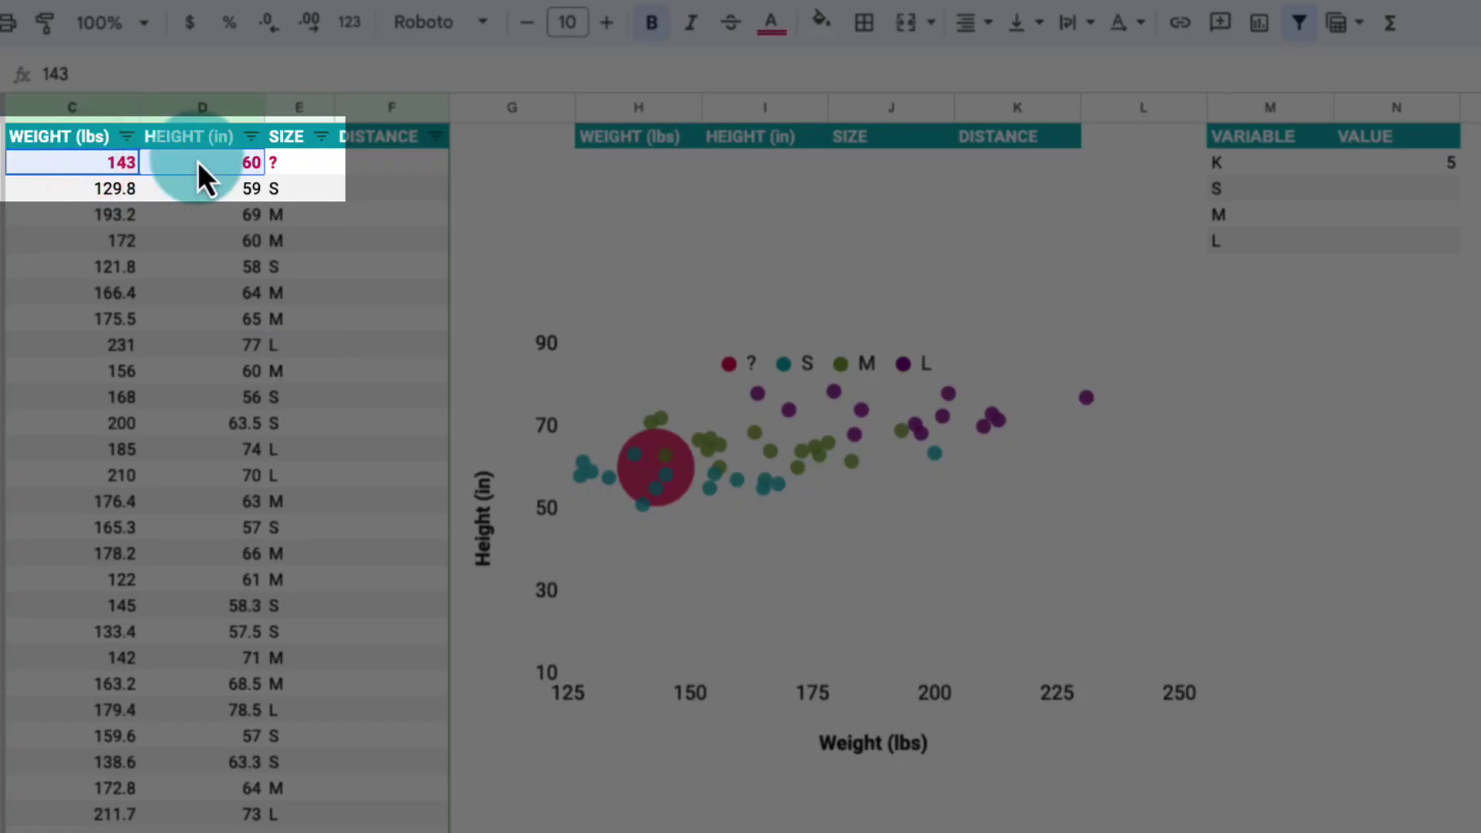
pyautogui.click(289, 159)
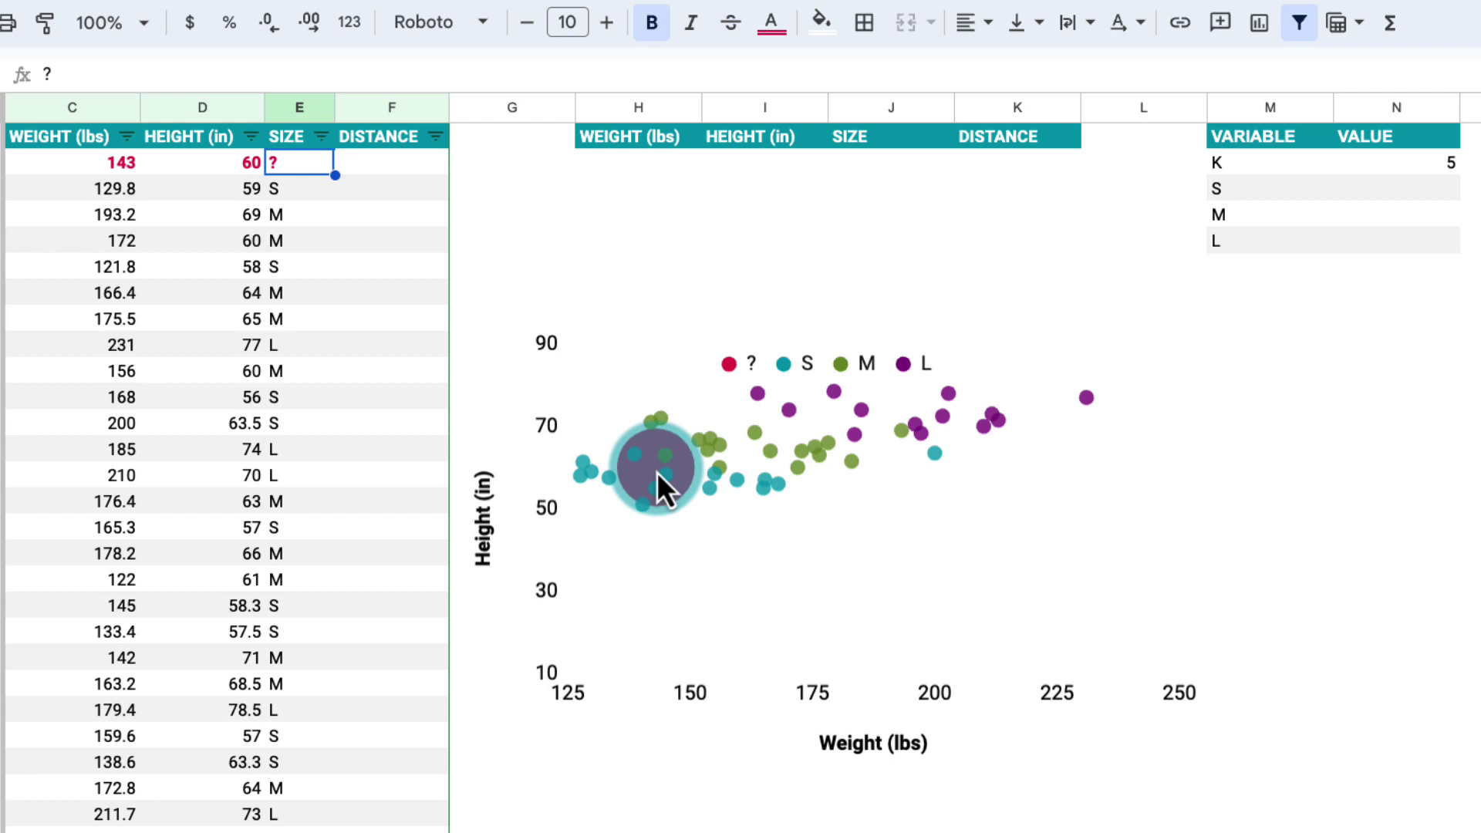
# - Select F3 and compare the first person's weight and height with the new person's
pyautogui.click(358, 196)
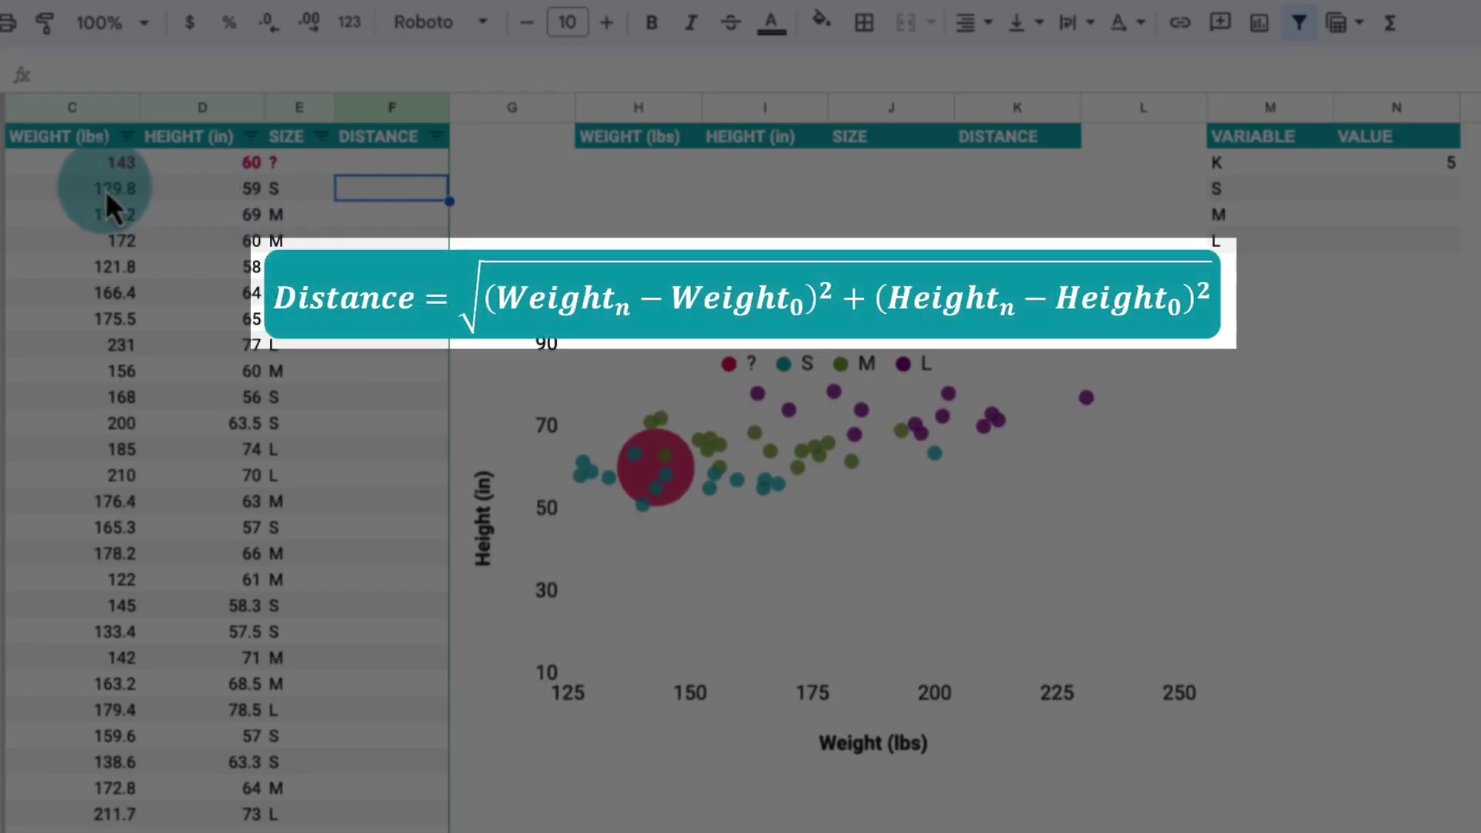
pyautogui.moveTo(105, 193); pyautogui.dragTo(198, 202)
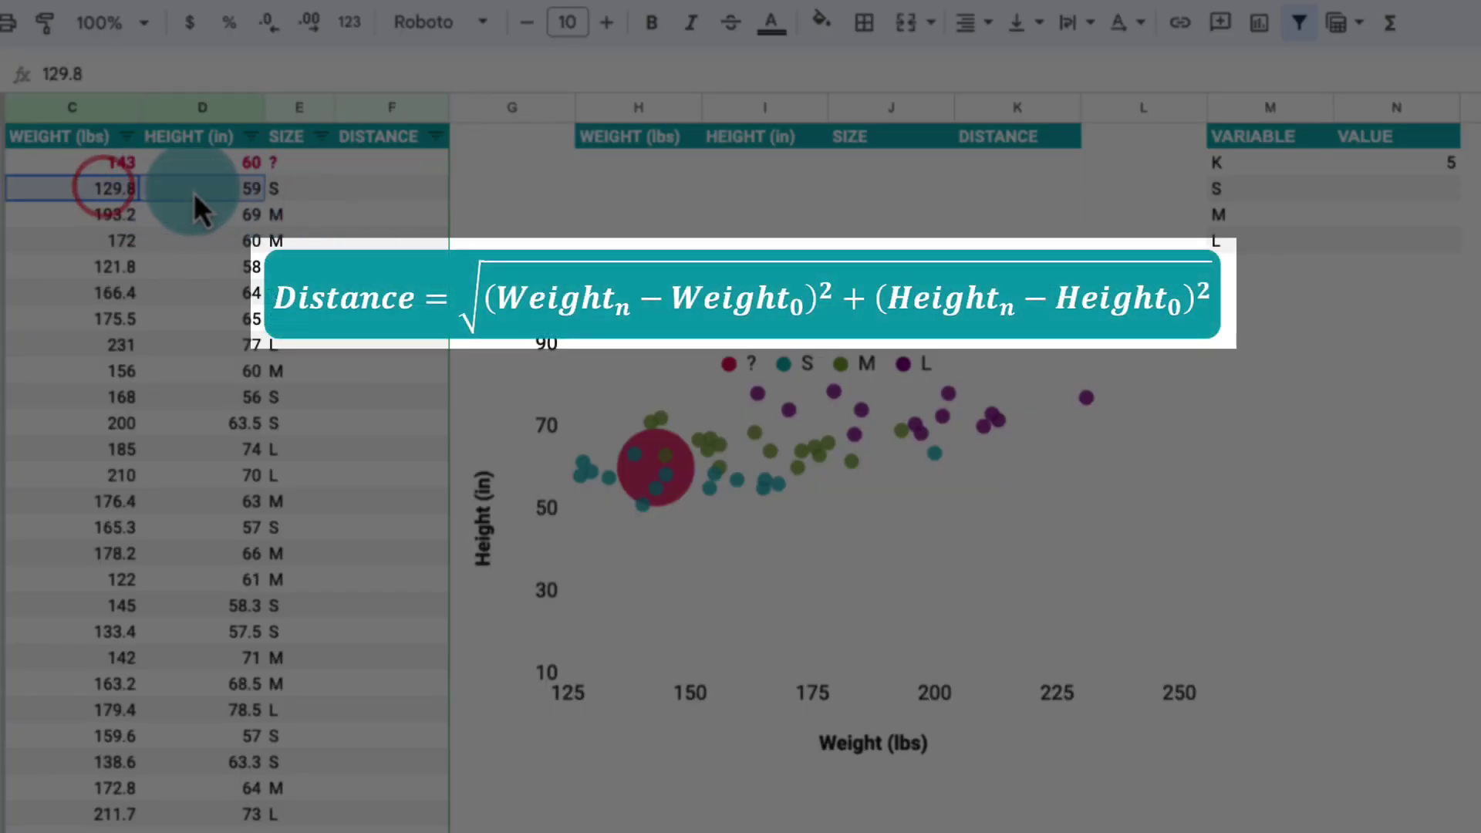
pyautogui.moveTo(106, 164); pyautogui.dragTo(225, 161)
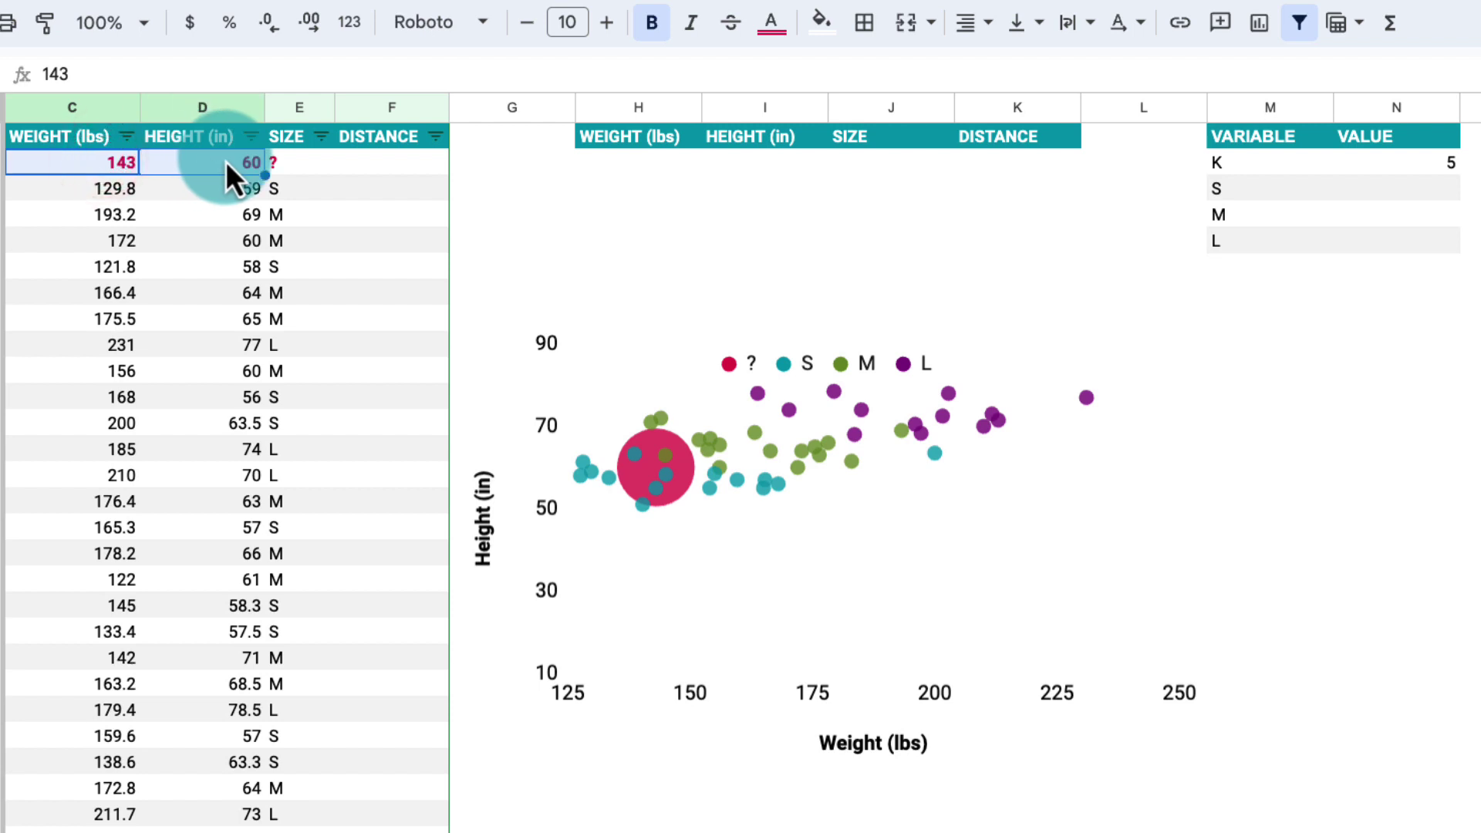
pyautogui.click(344, 187)
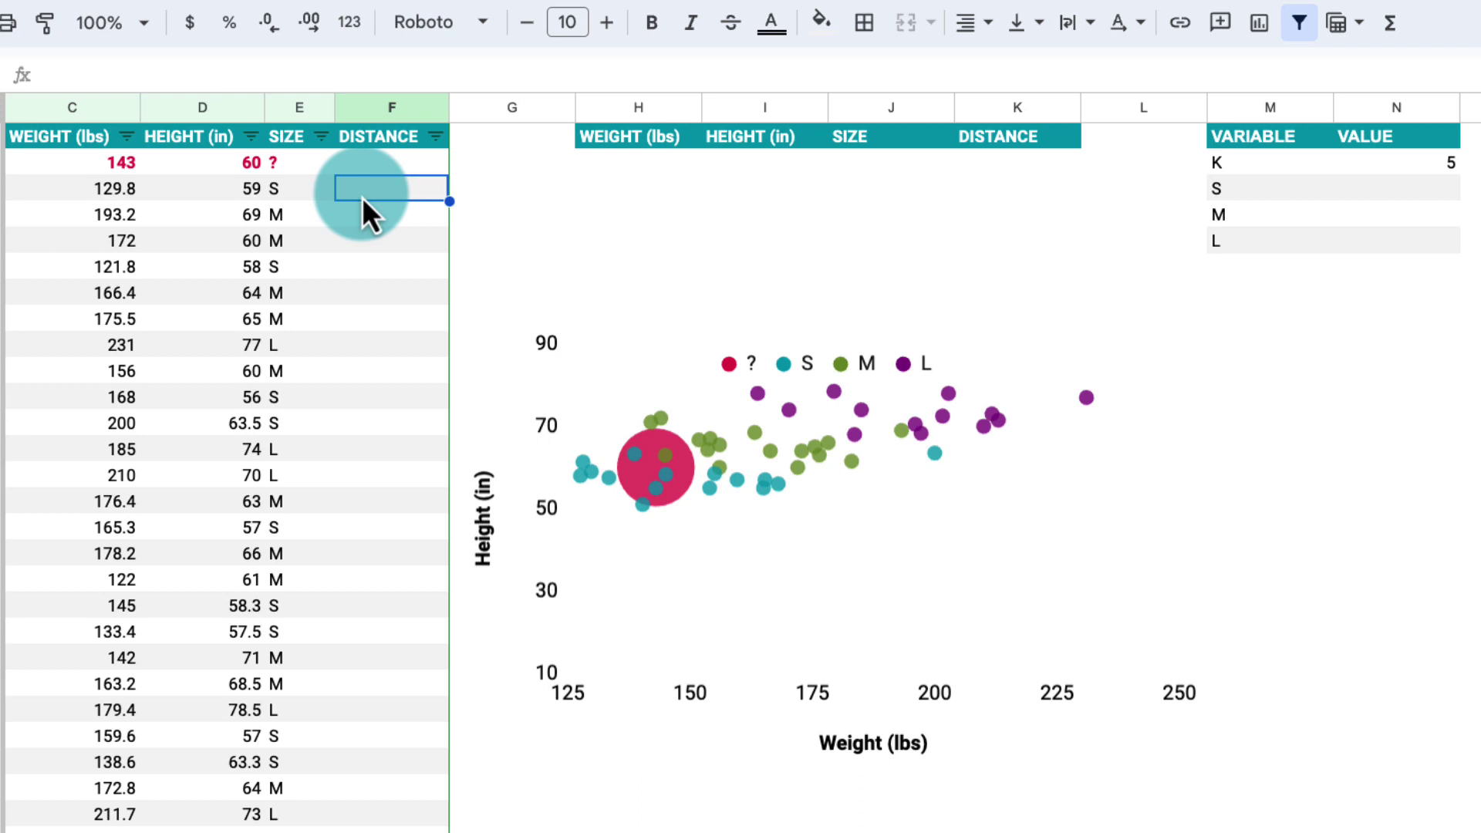
# - Enter a squared-difference formula in F3 comparing row 3's weight and height with row 2's
pyautogui.write('=(')
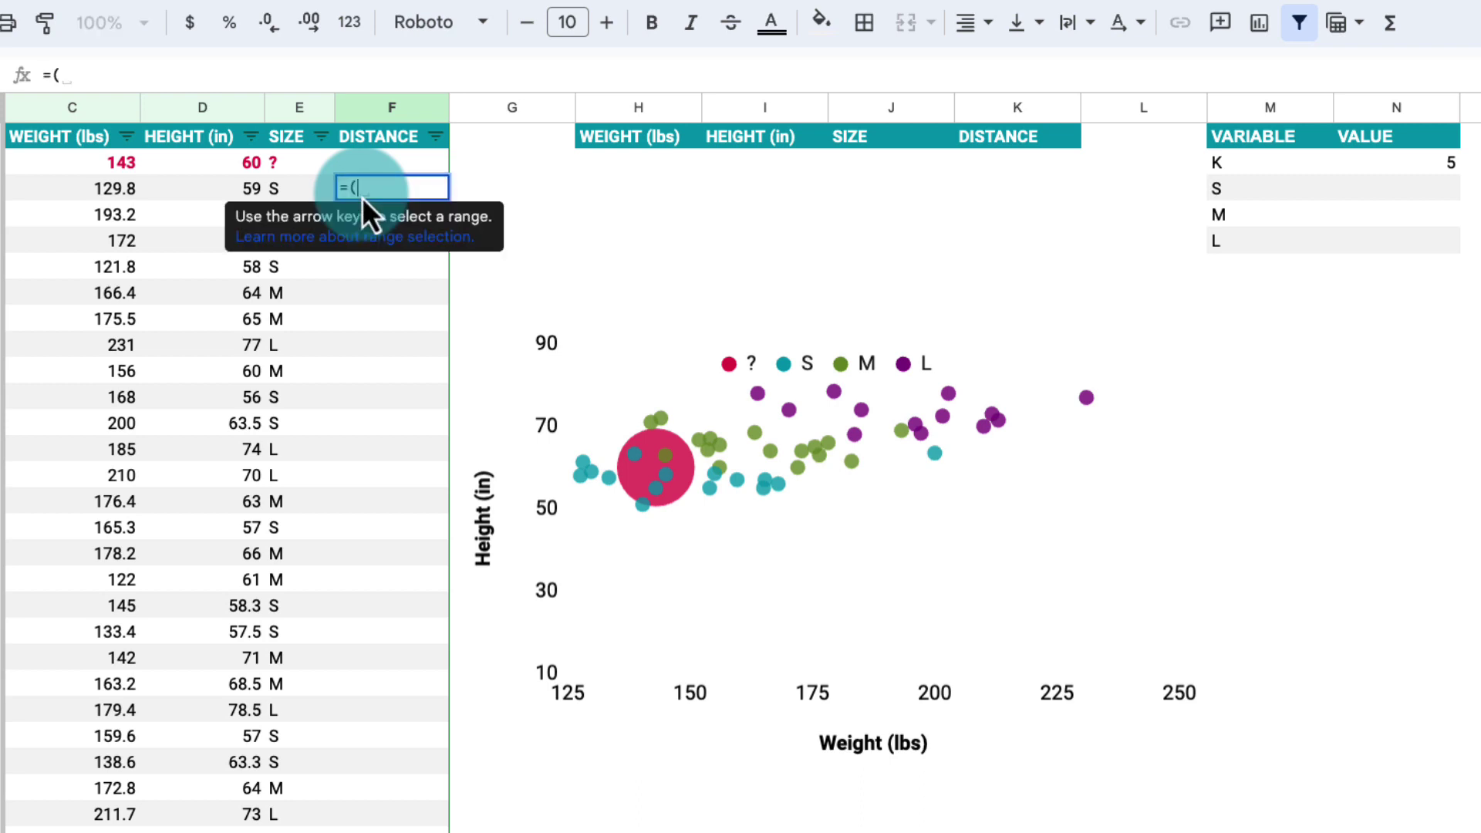
pyautogui.press('Left')
pyautogui.press('Left')
pyautogui.press('Left')
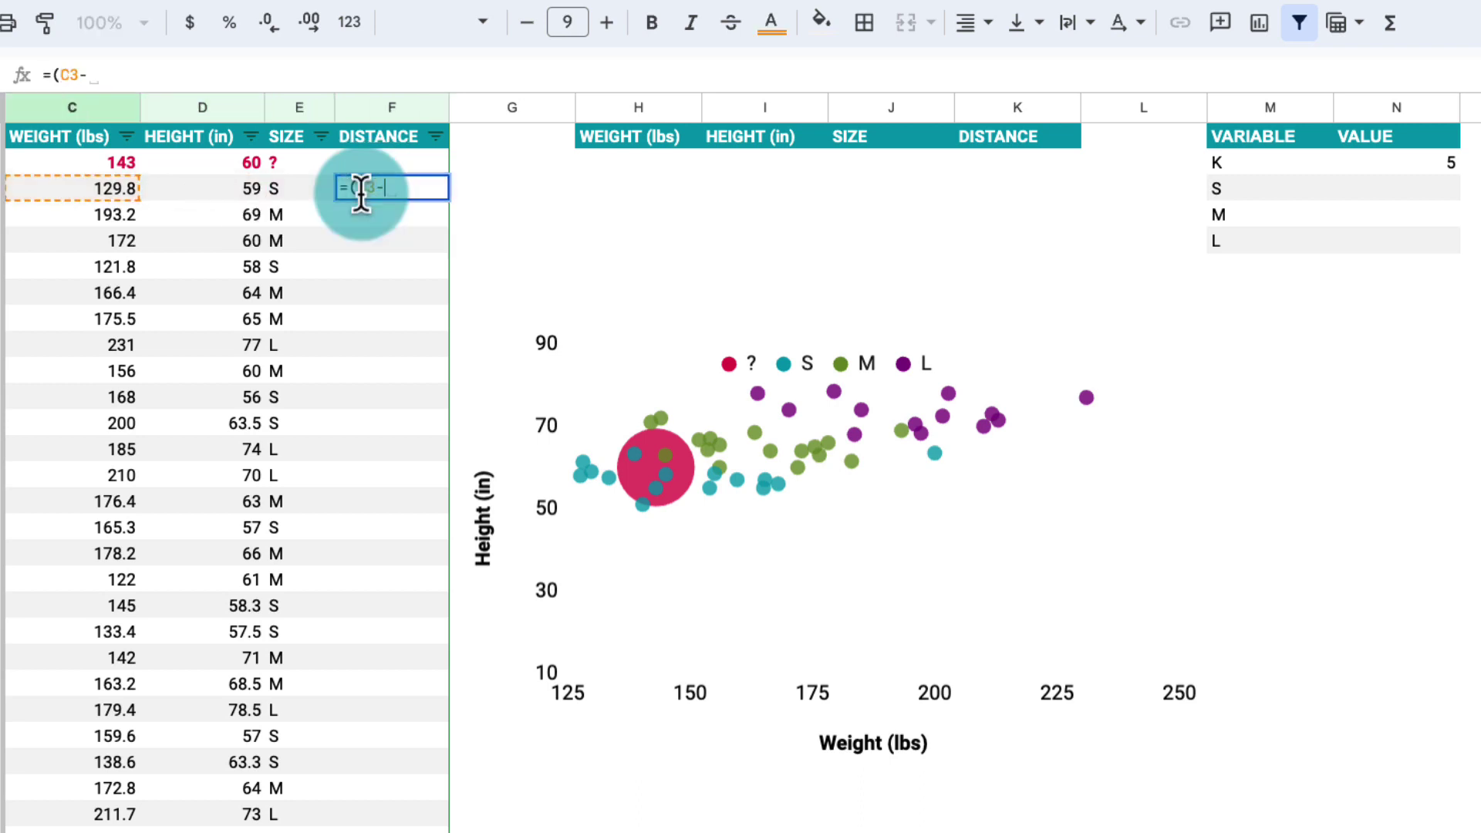
pyautogui.write('-')
pyautogui.press('Left')
pyautogui.press('Left')
pyautogui.press('Left')
pyautogui.press('Up')
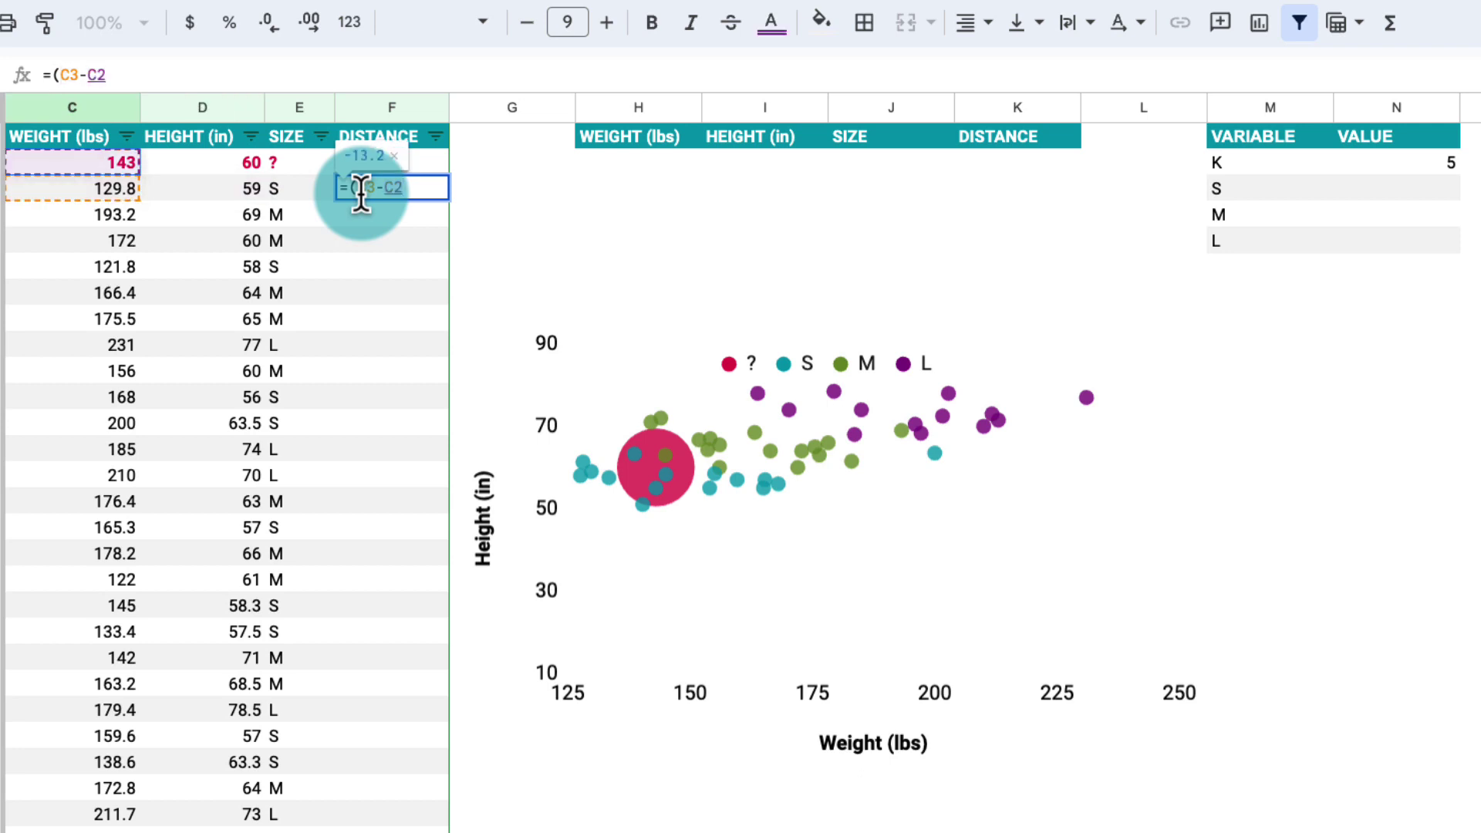
pyautogui.write(')^')
pyautogui.write('2')
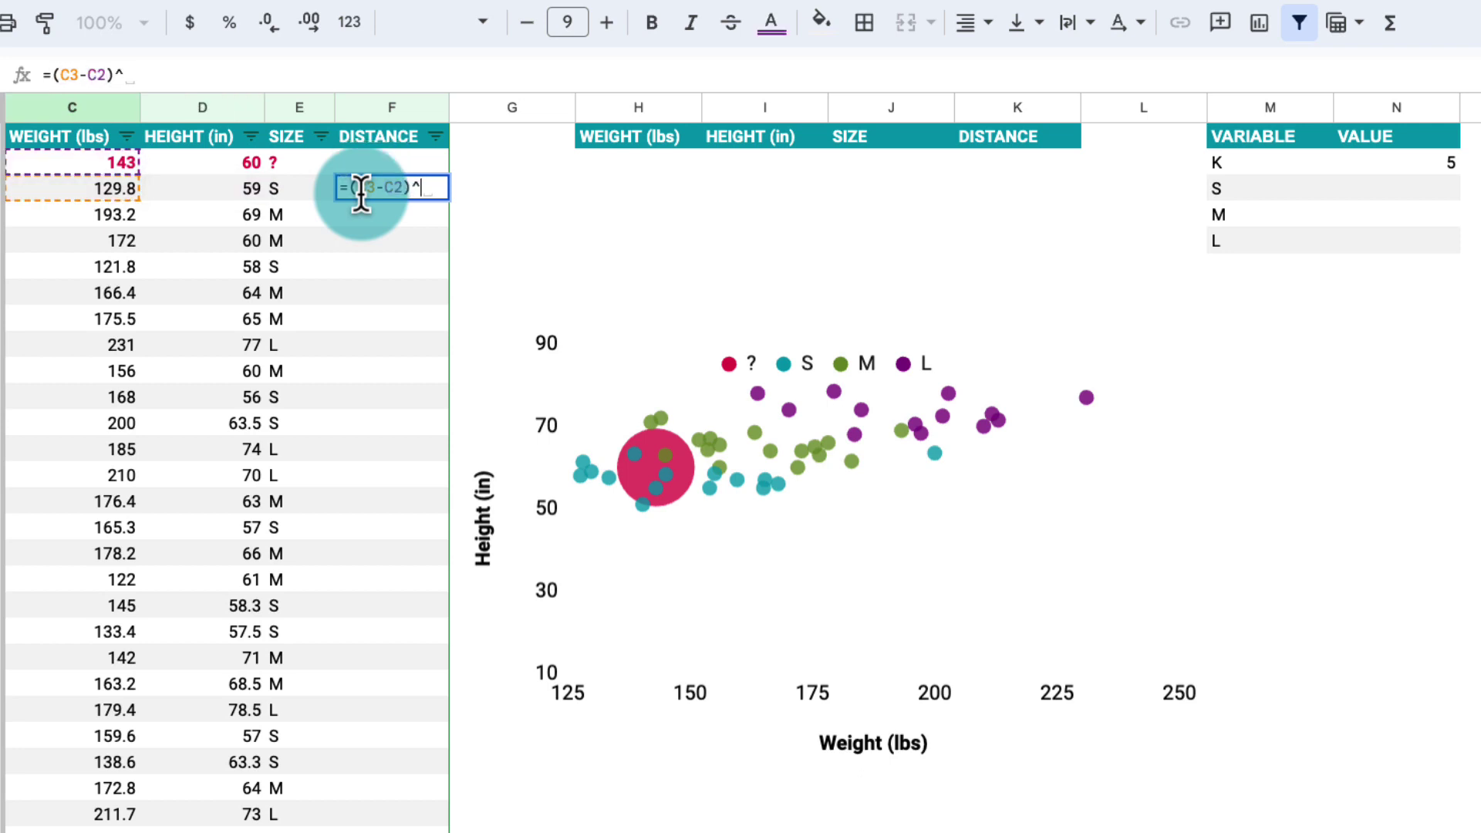
pyautogui.write('+(D3-E3')
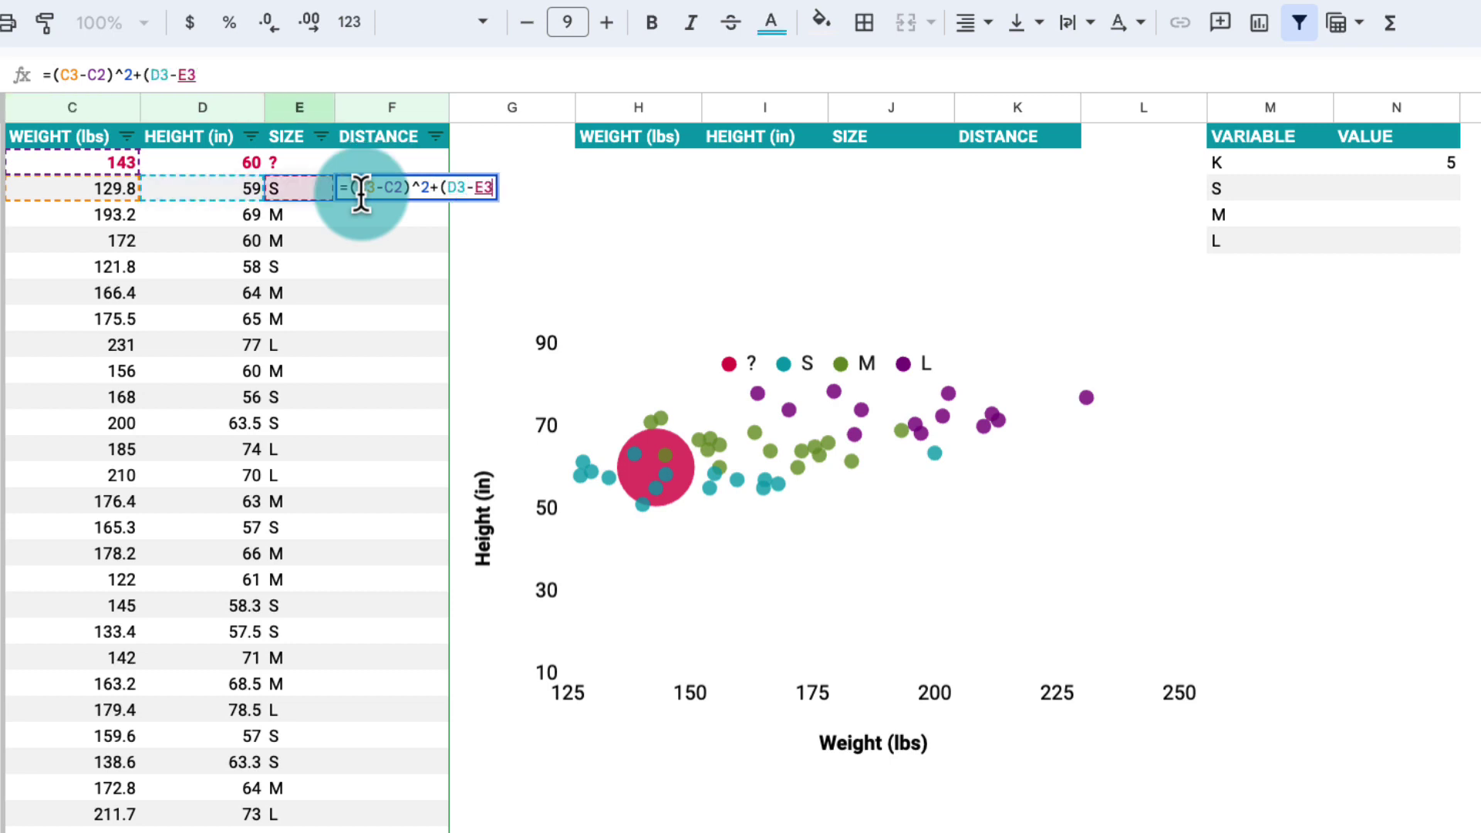
pyautogui.press('Left')
pyautogui.press('Up')
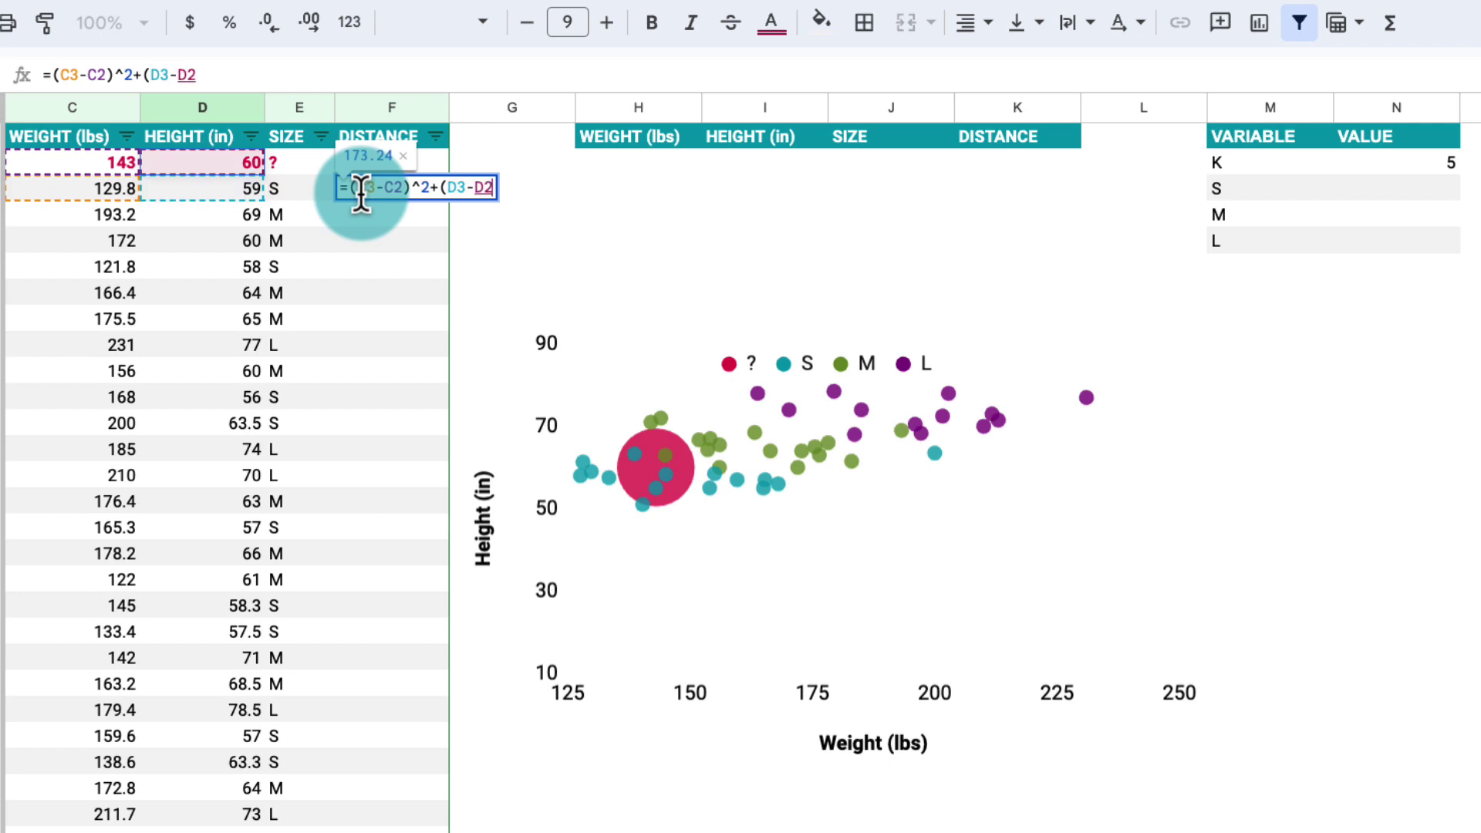
pyautogui.write(')^2')
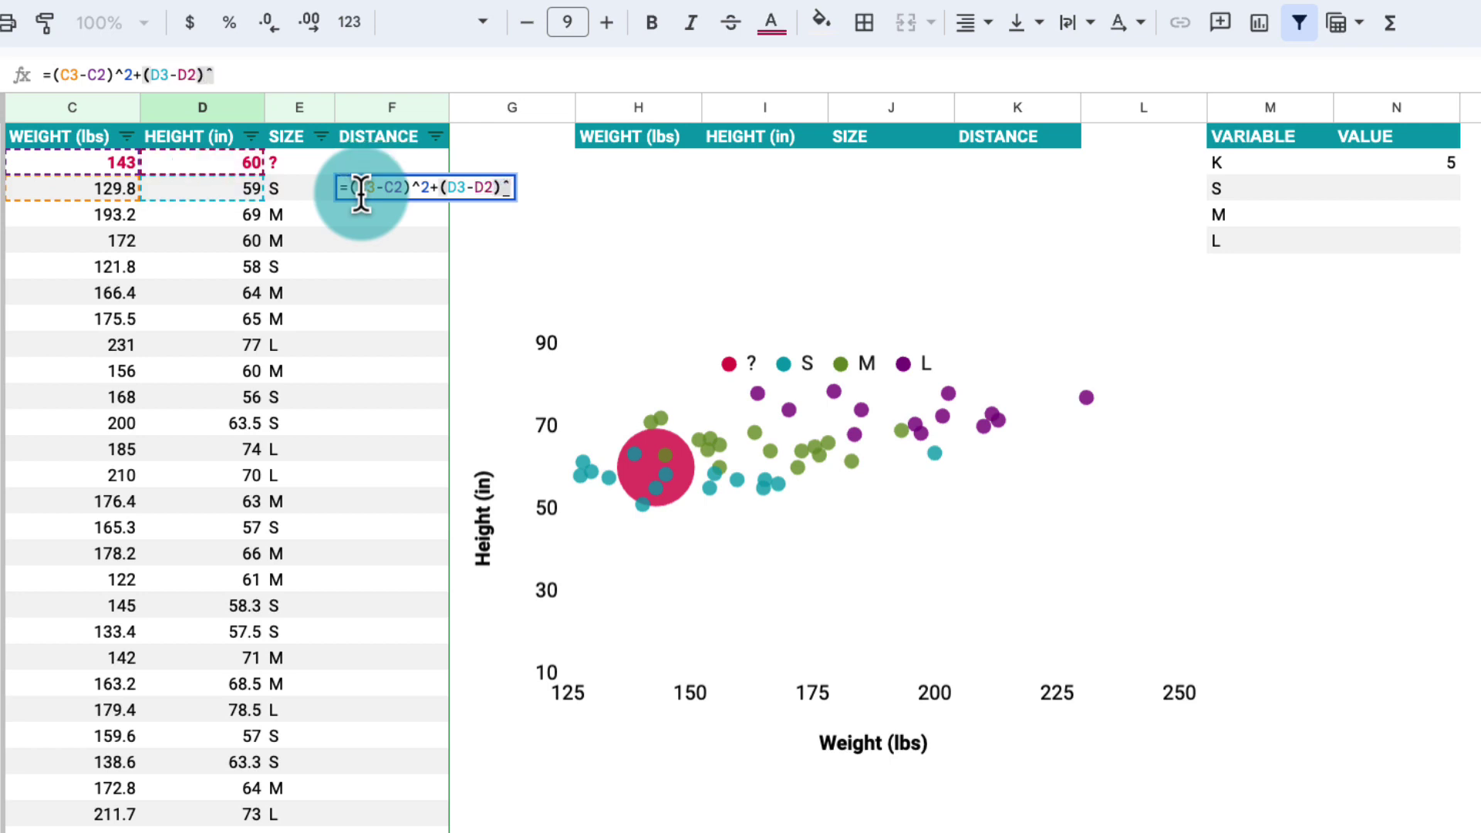
pyautogui.press('Return')
# - Make the C2 and D2 references absolute and wrap the F3 formula in sqrt
pyautogui.click(362, 195)
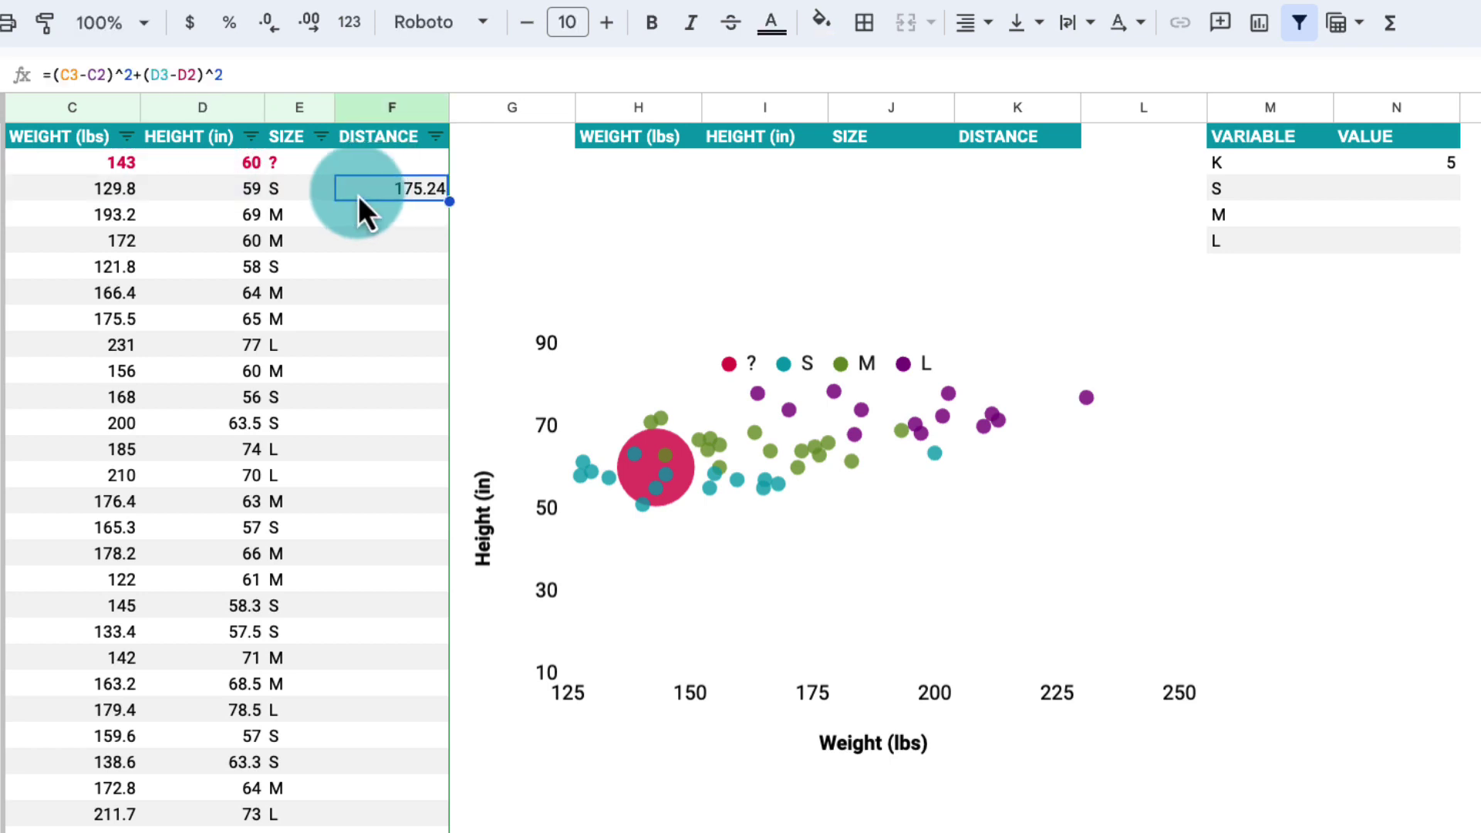
pyautogui.click(103, 75)
pyautogui.click(103, 75)
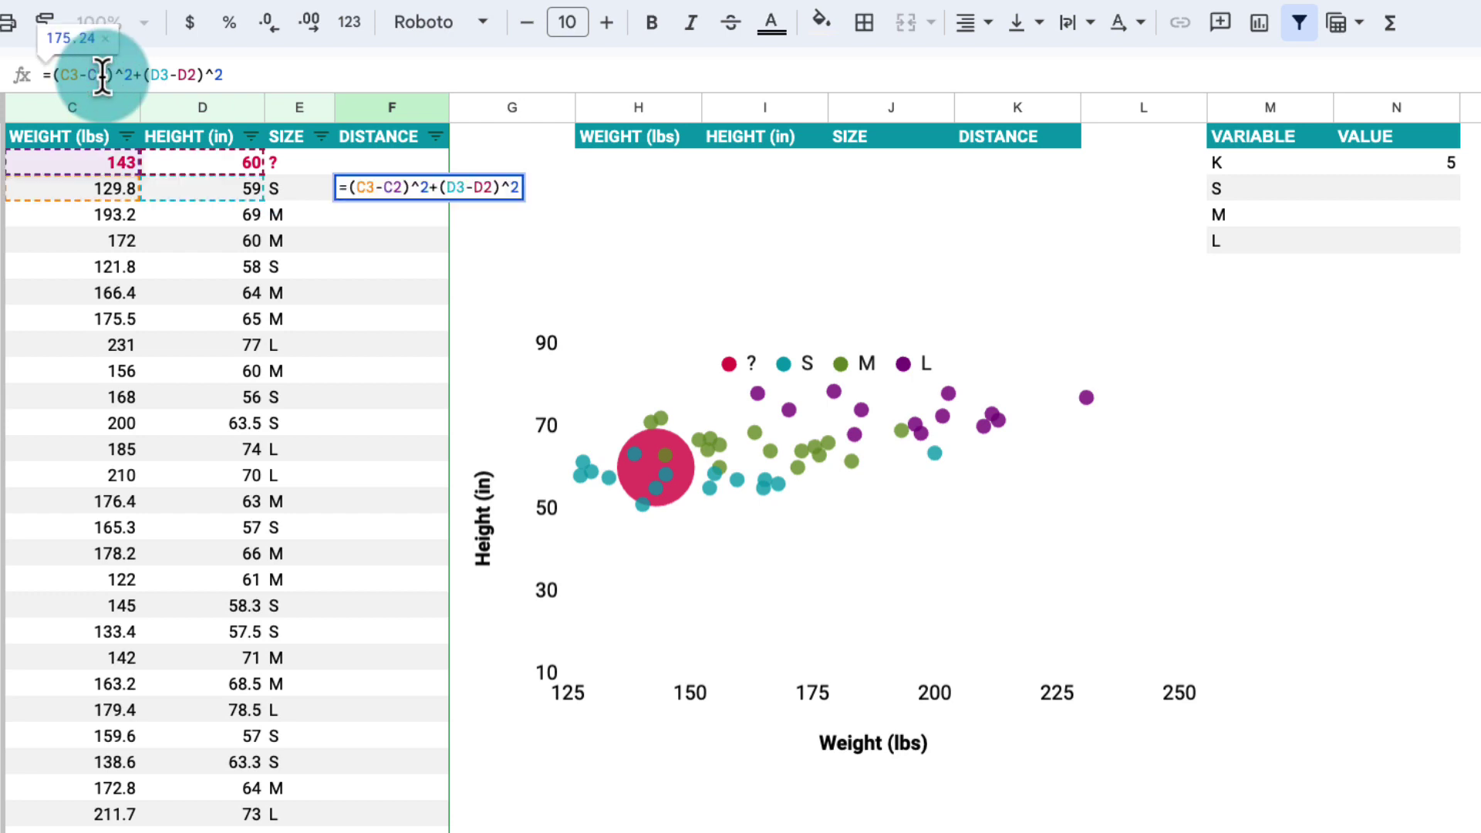
pyautogui.press('F4')
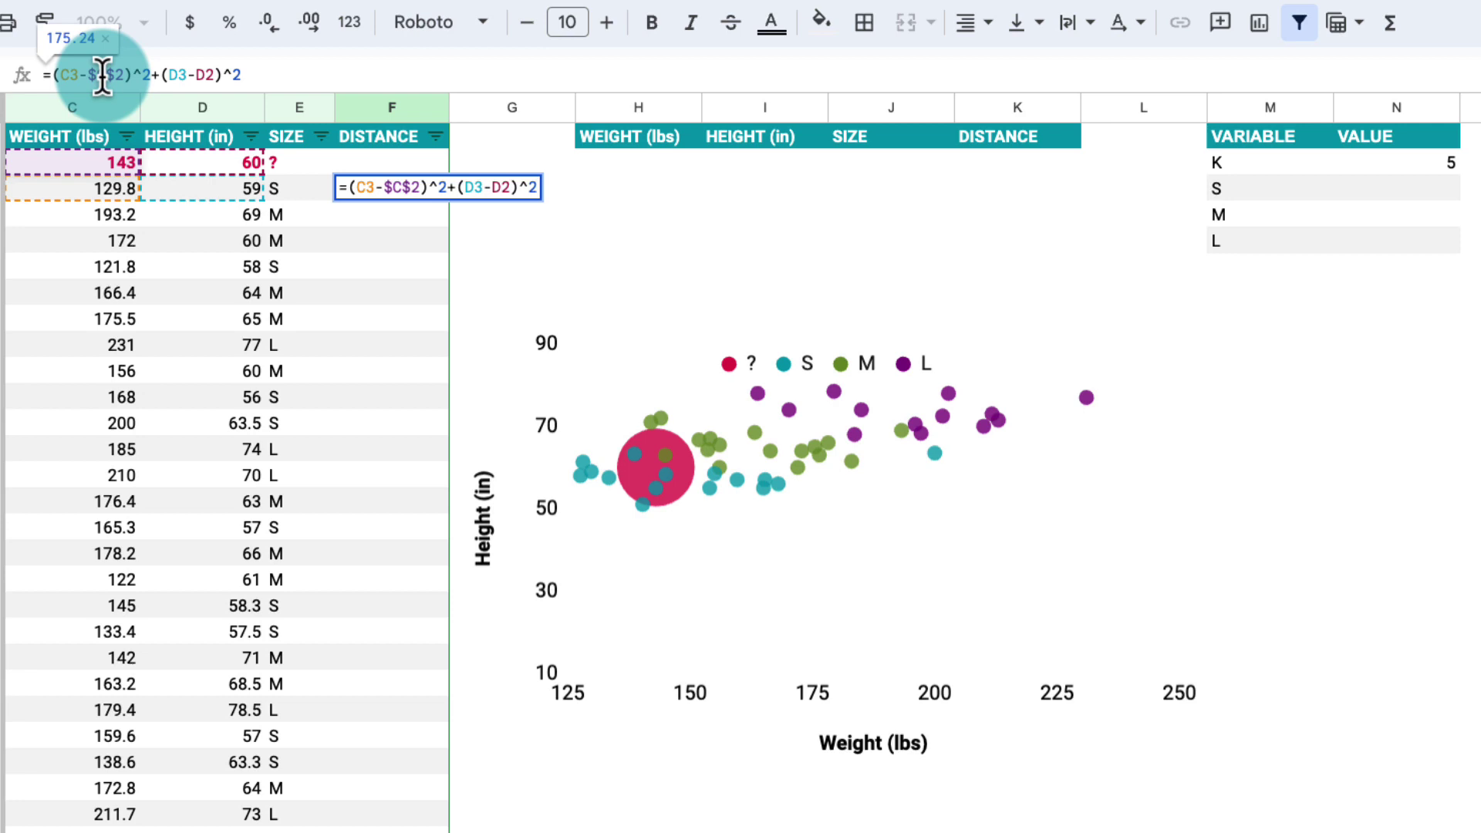
pyautogui.click(214, 77)
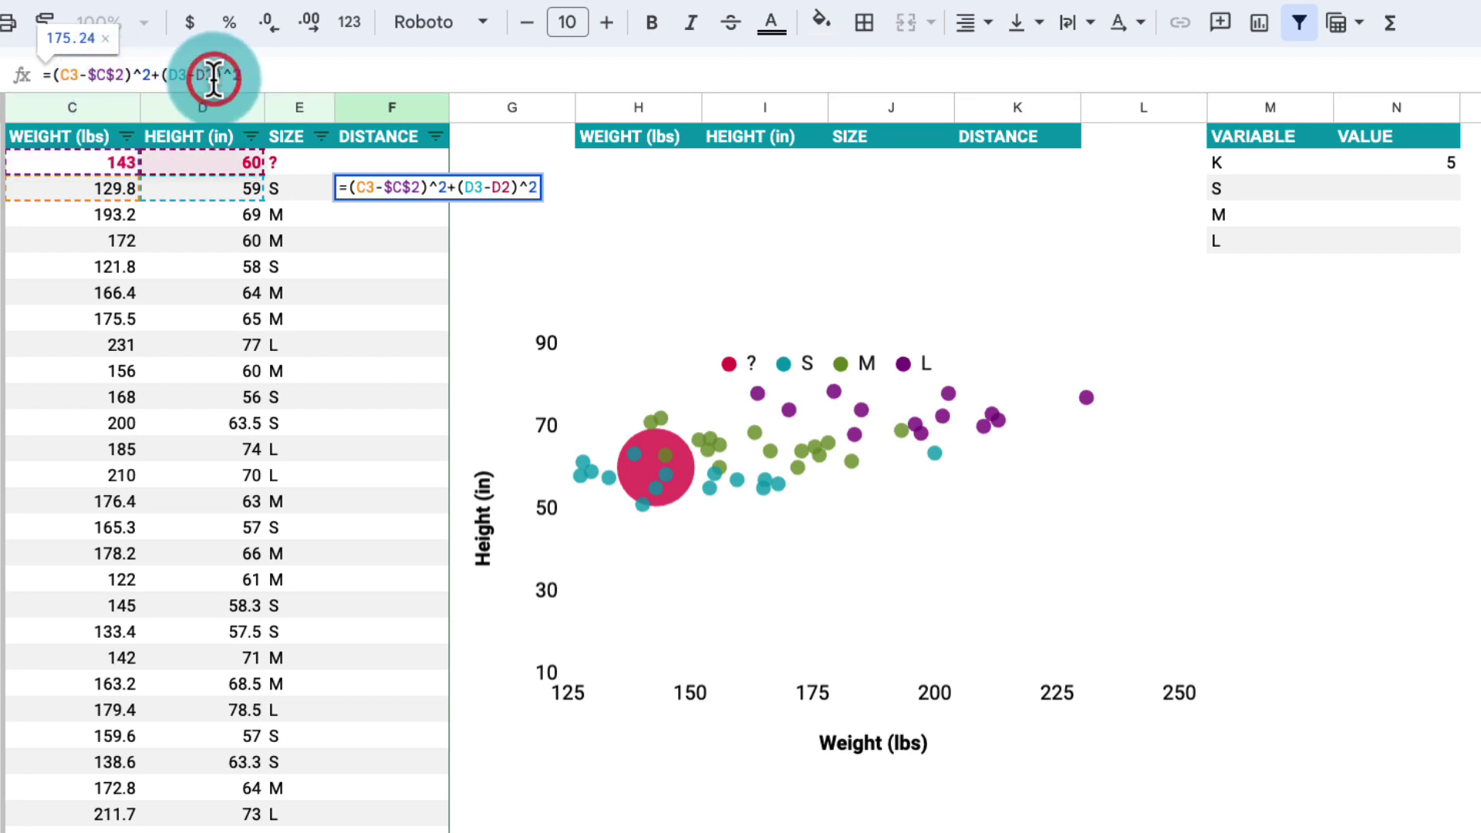
pyautogui.press('F4')
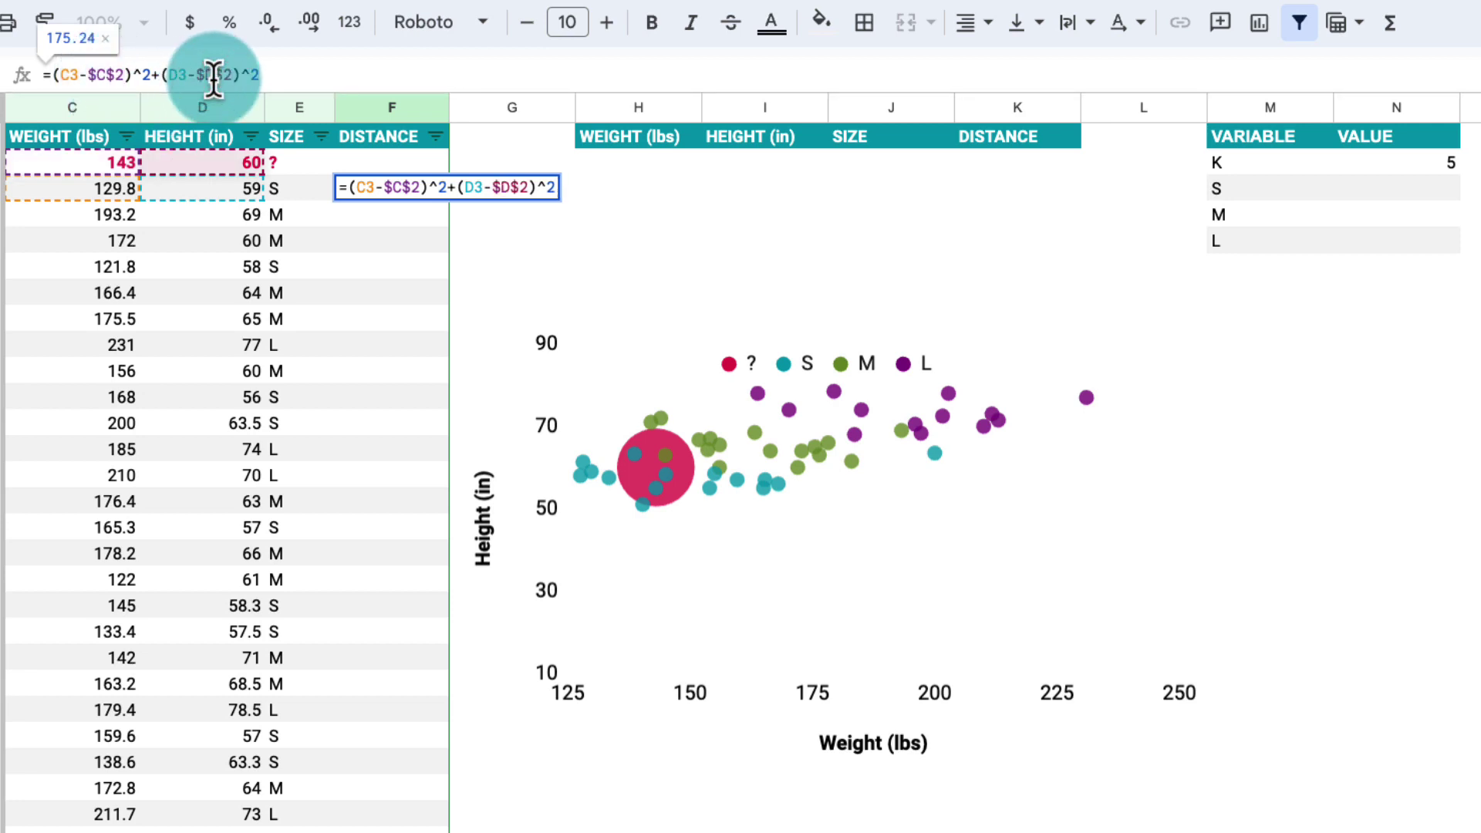
pyautogui.click(49, 75)
pyautogui.write('sqrt(')
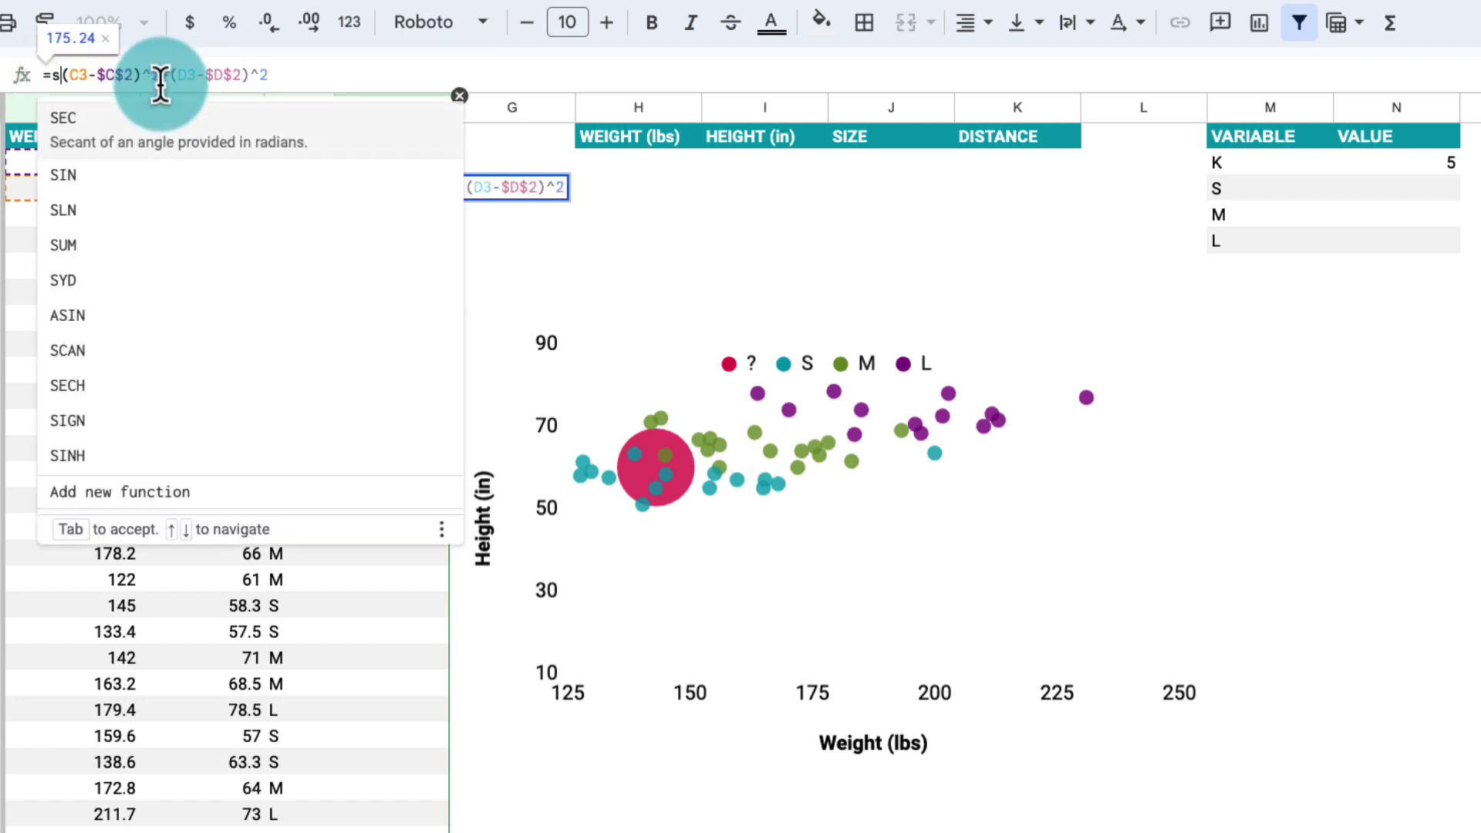
pyautogui.click(334, 75)
# - Commit the sqrt distance formula, copy it up to F2 (distance 0), and fill it down column F
pyautogui.press('Return')
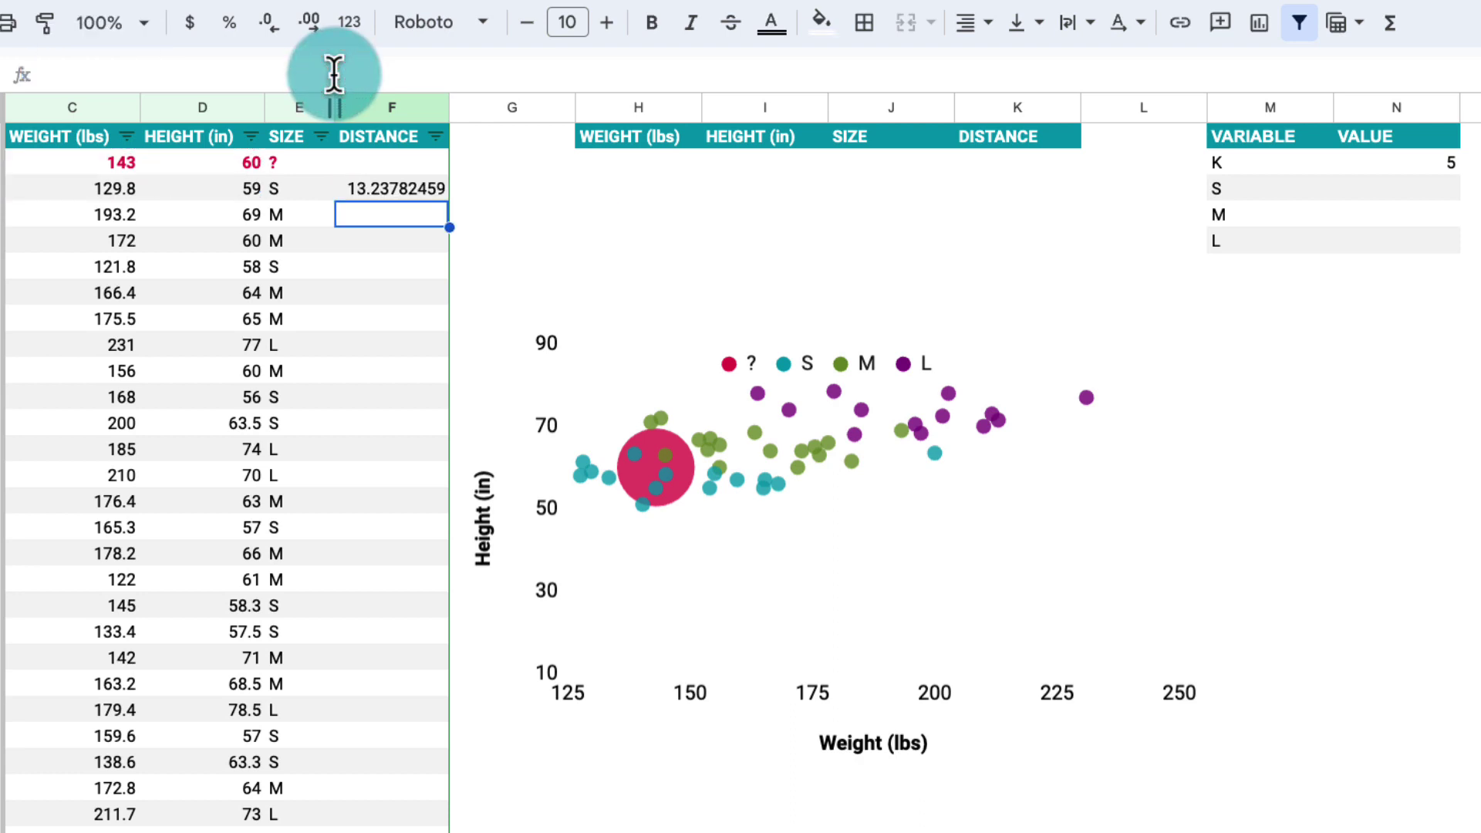
pyautogui.click(395, 186)
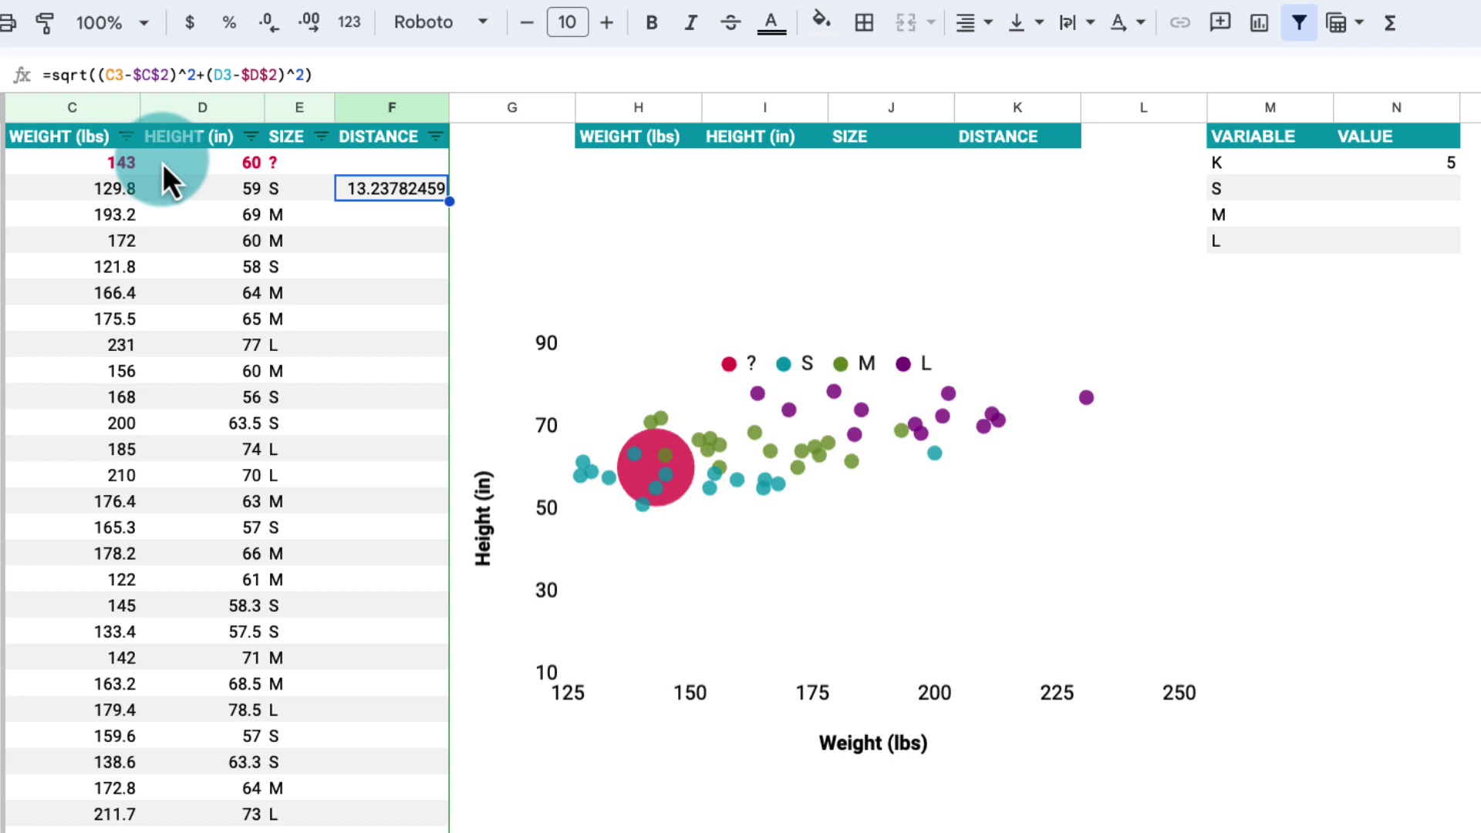
pyautogui.moveTo(446, 202); pyautogui.dragTo(447, 168)
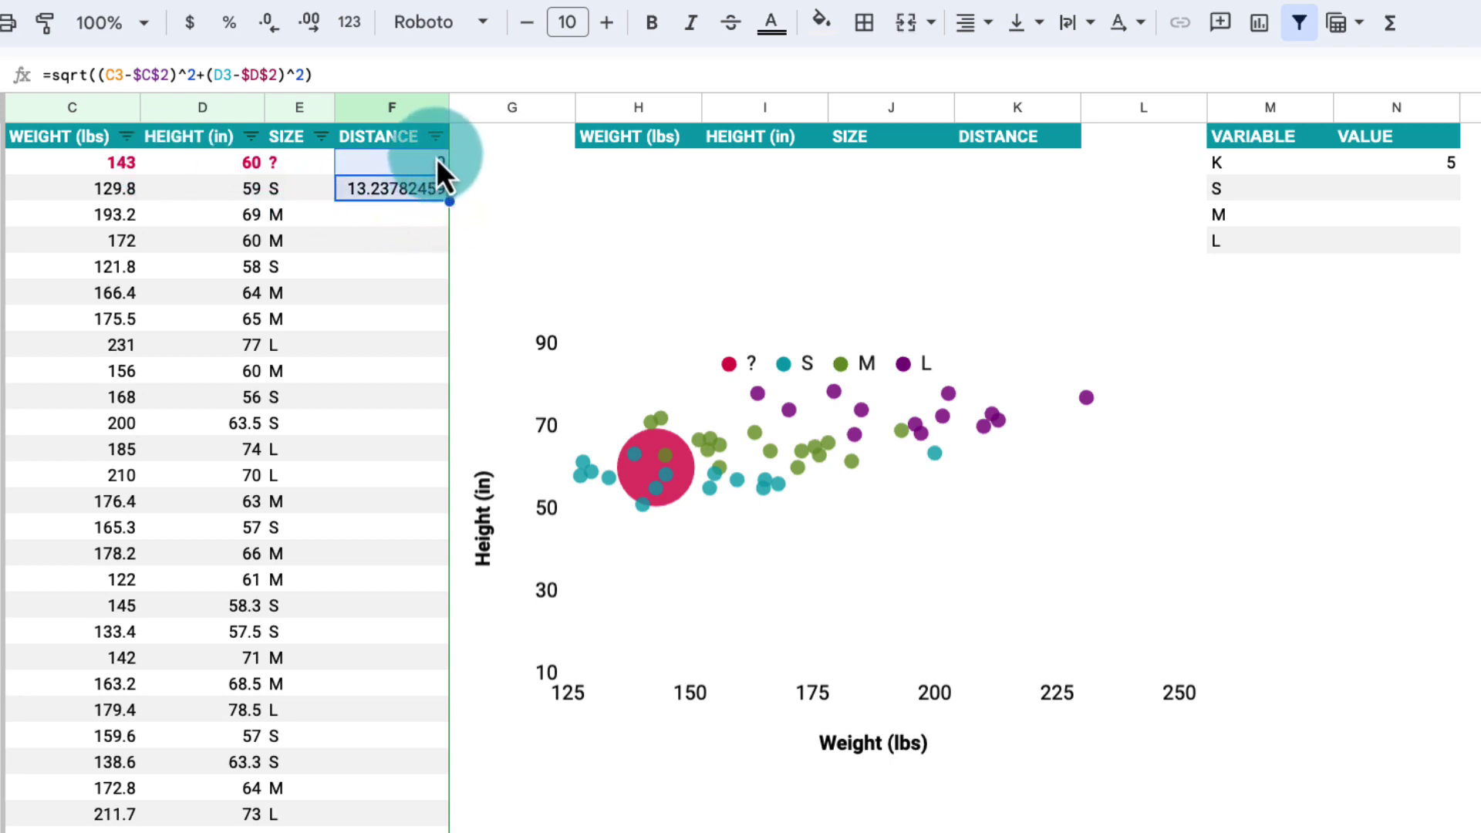
pyautogui.moveTo(120, 165); pyautogui.dragTo(155, 166)
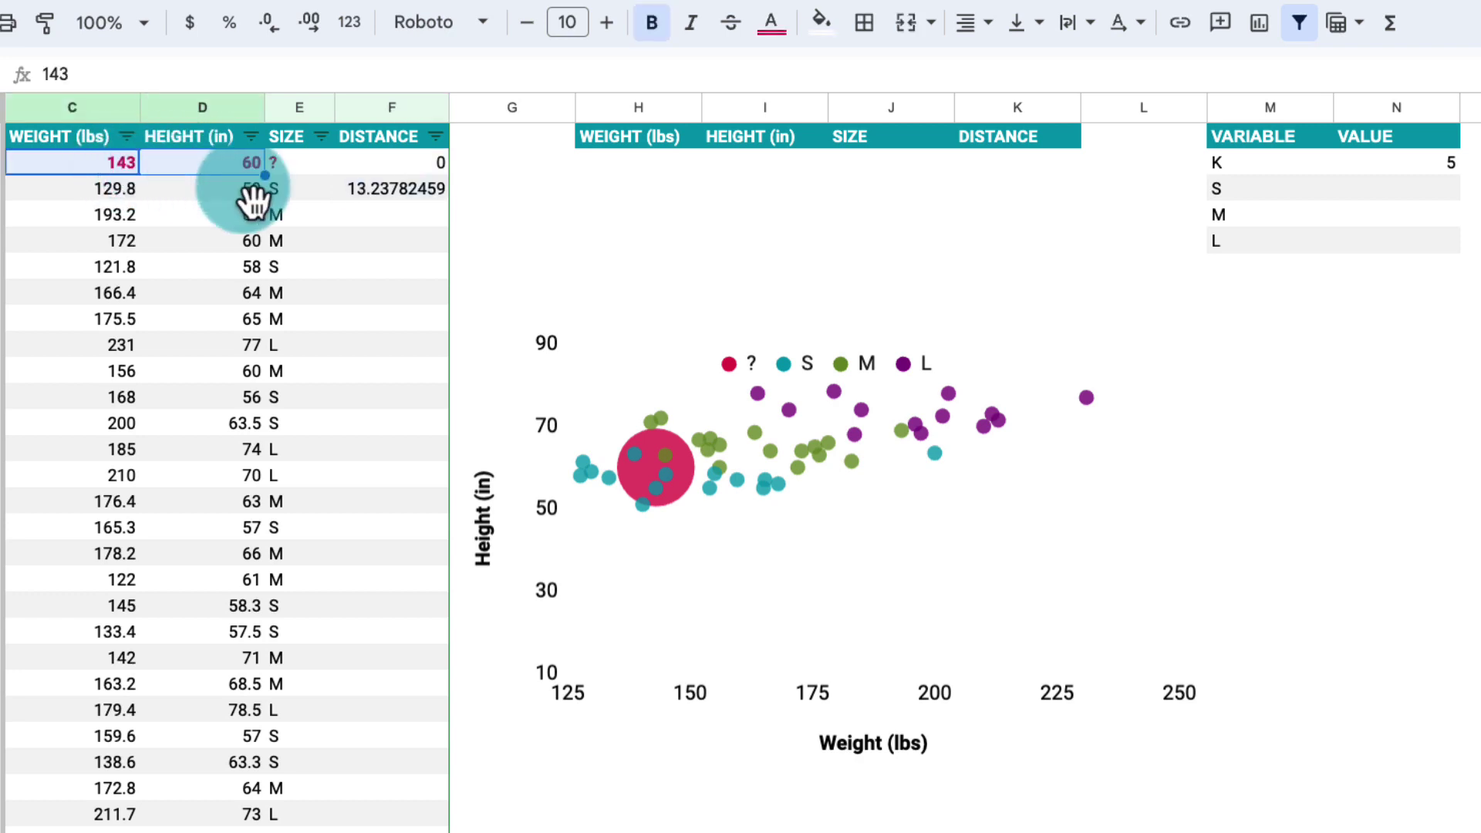
pyautogui.click(363, 189)
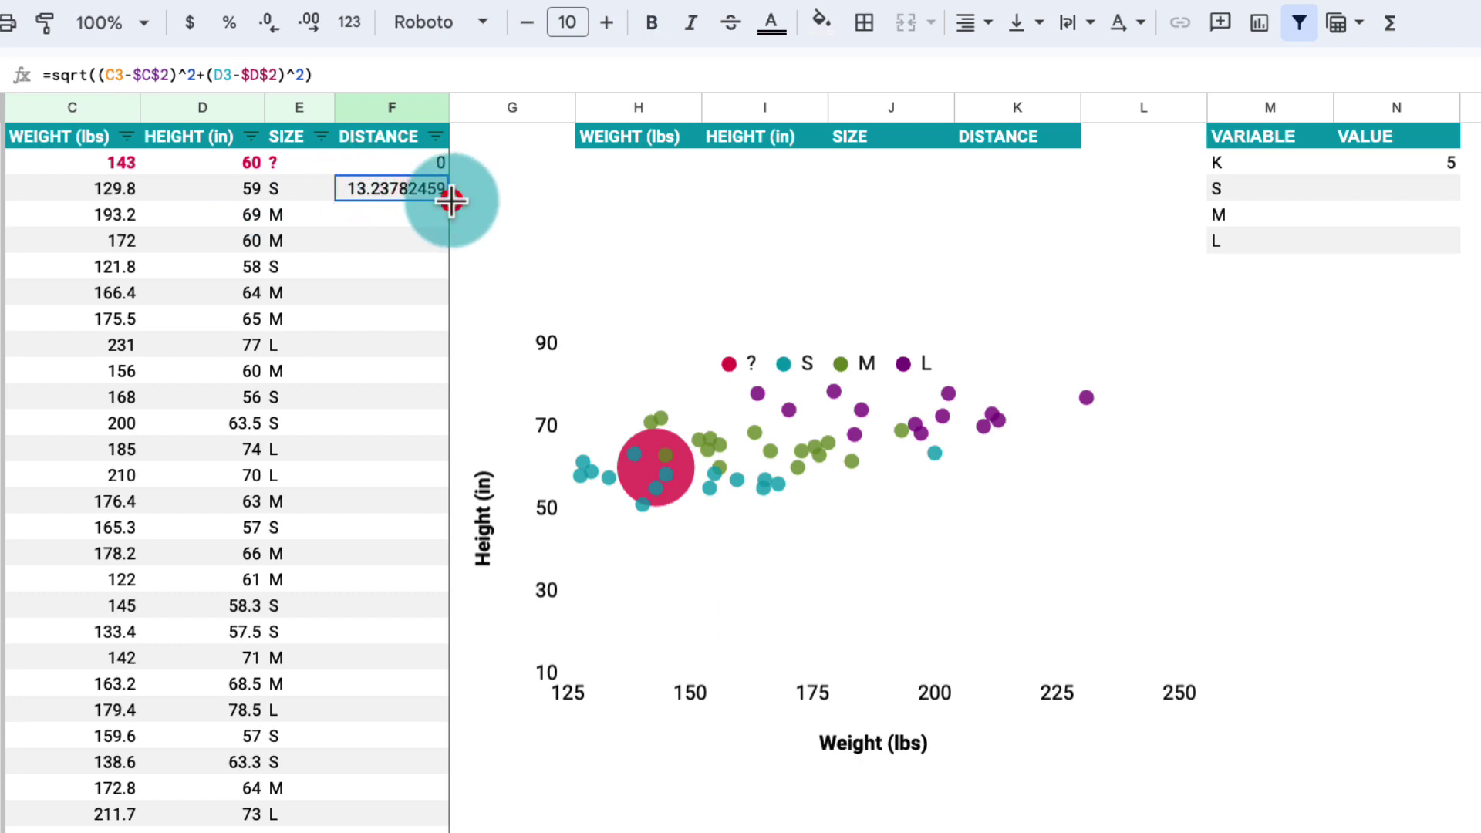
pyautogui.doubleClick(450, 200)
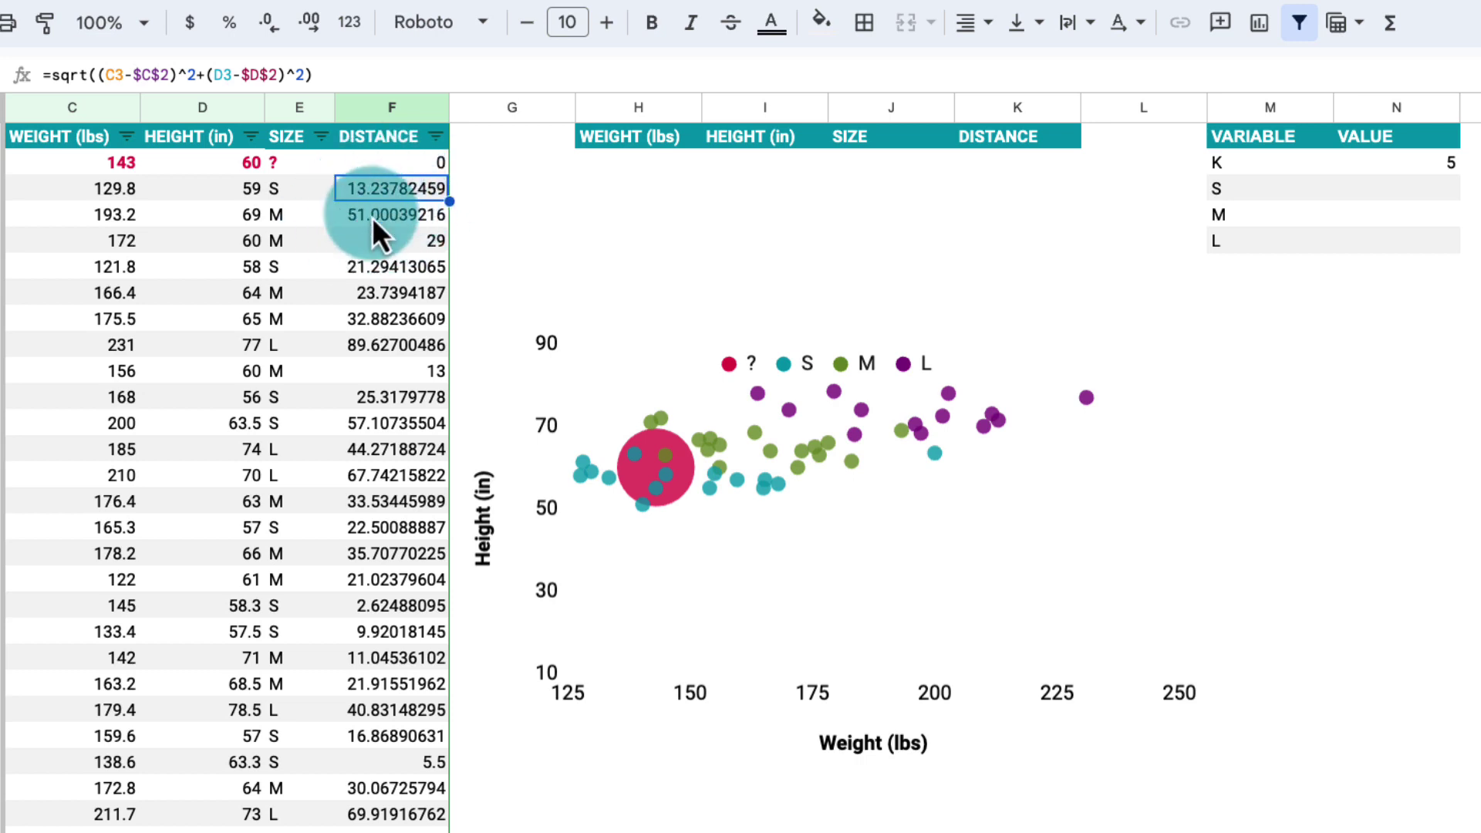
pyautogui.click(436, 139)
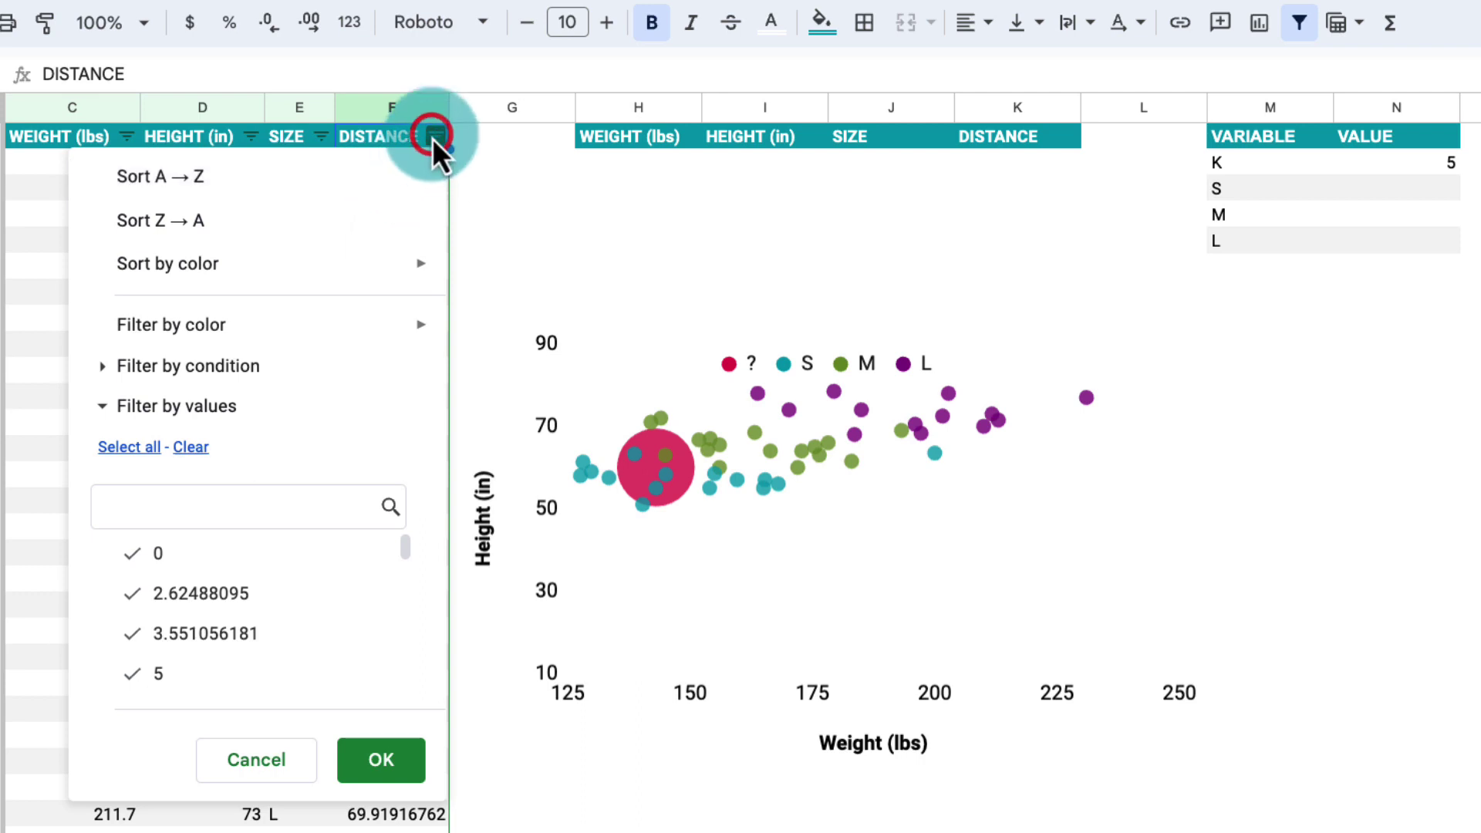
pyautogui.click(461, 141)
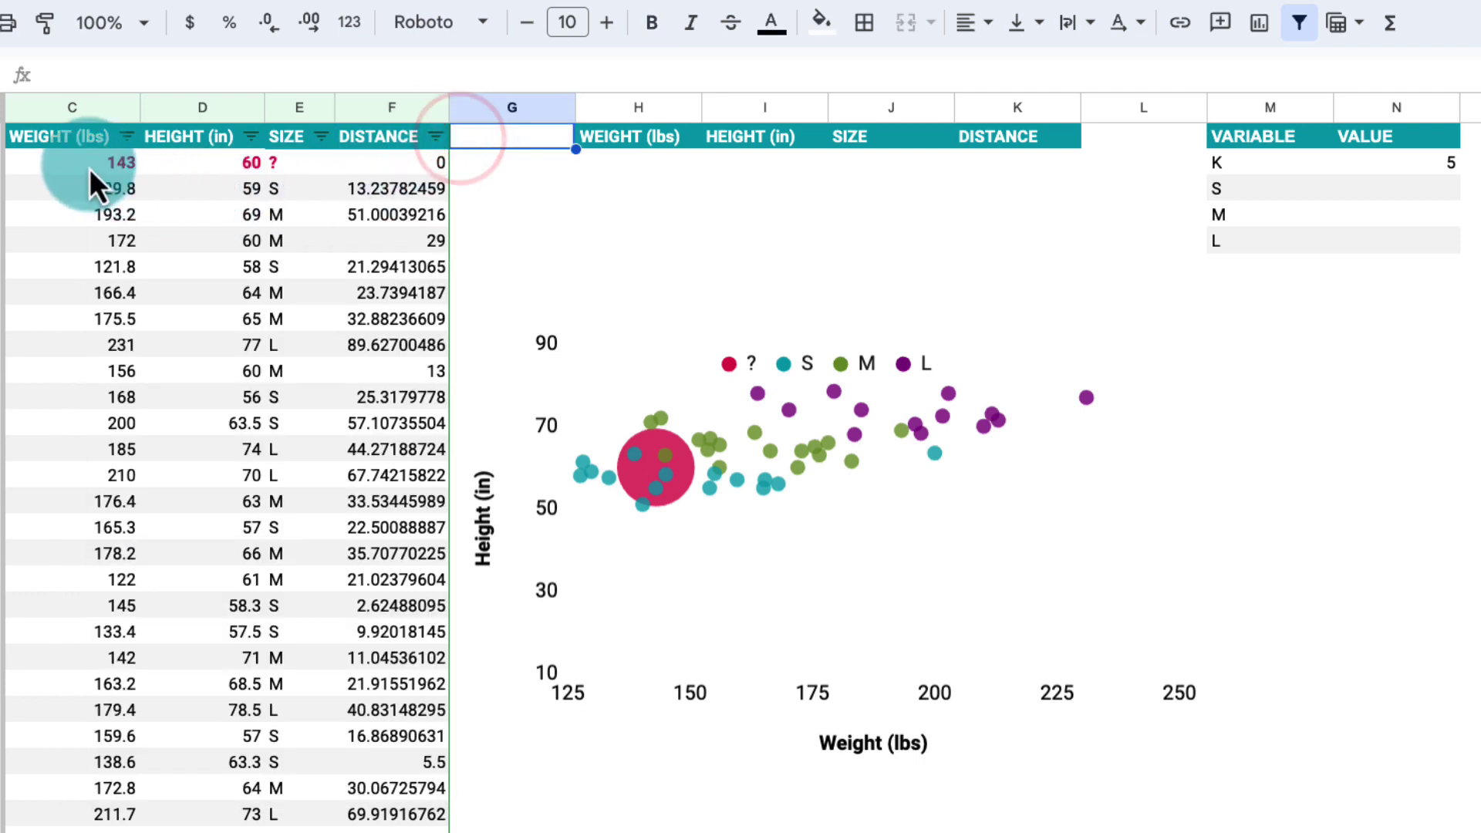
pyautogui.moveTo(90, 168); pyautogui.dragTo(233, 165)
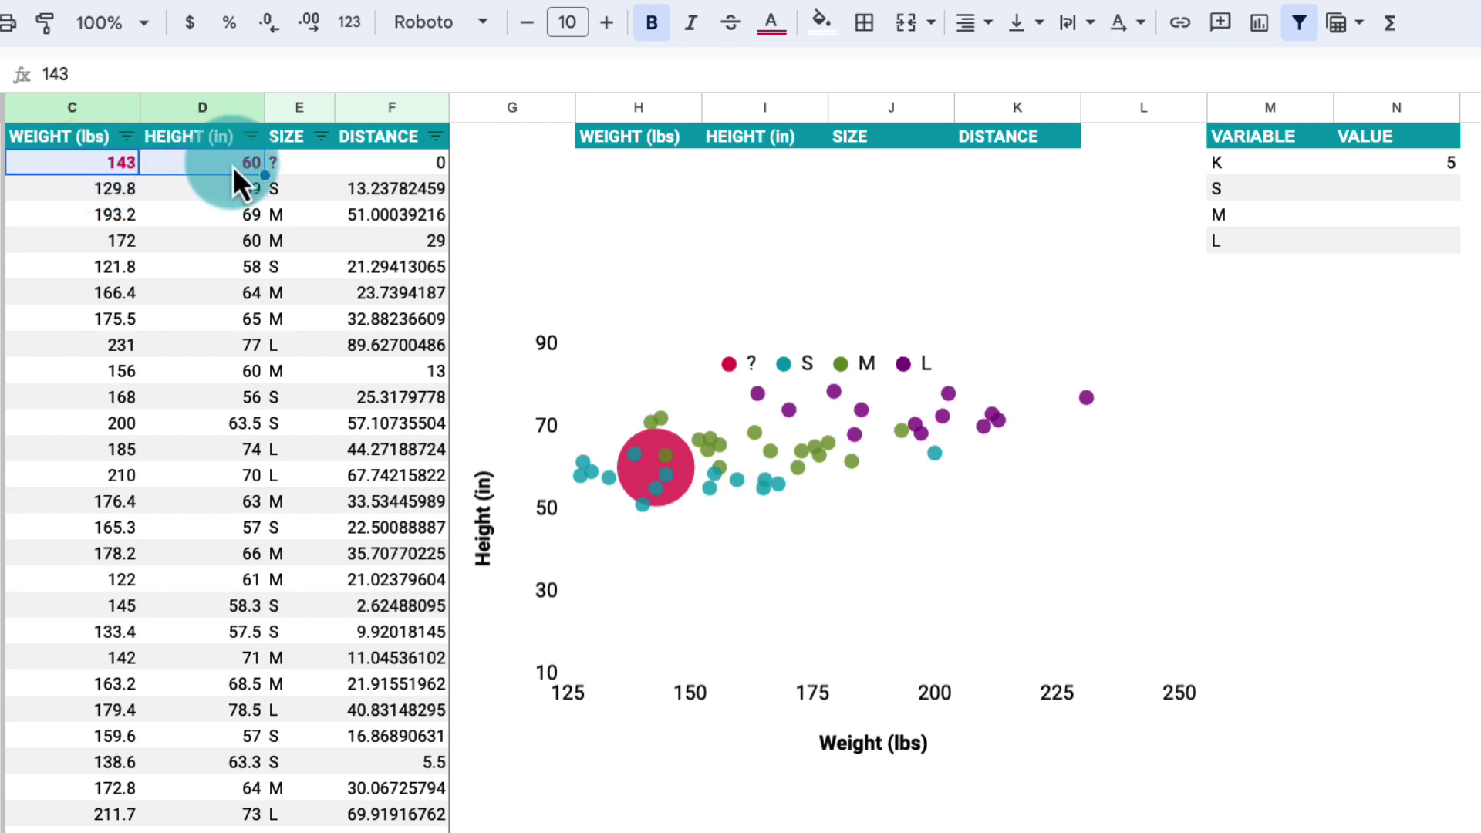
pyautogui.click(435, 139)
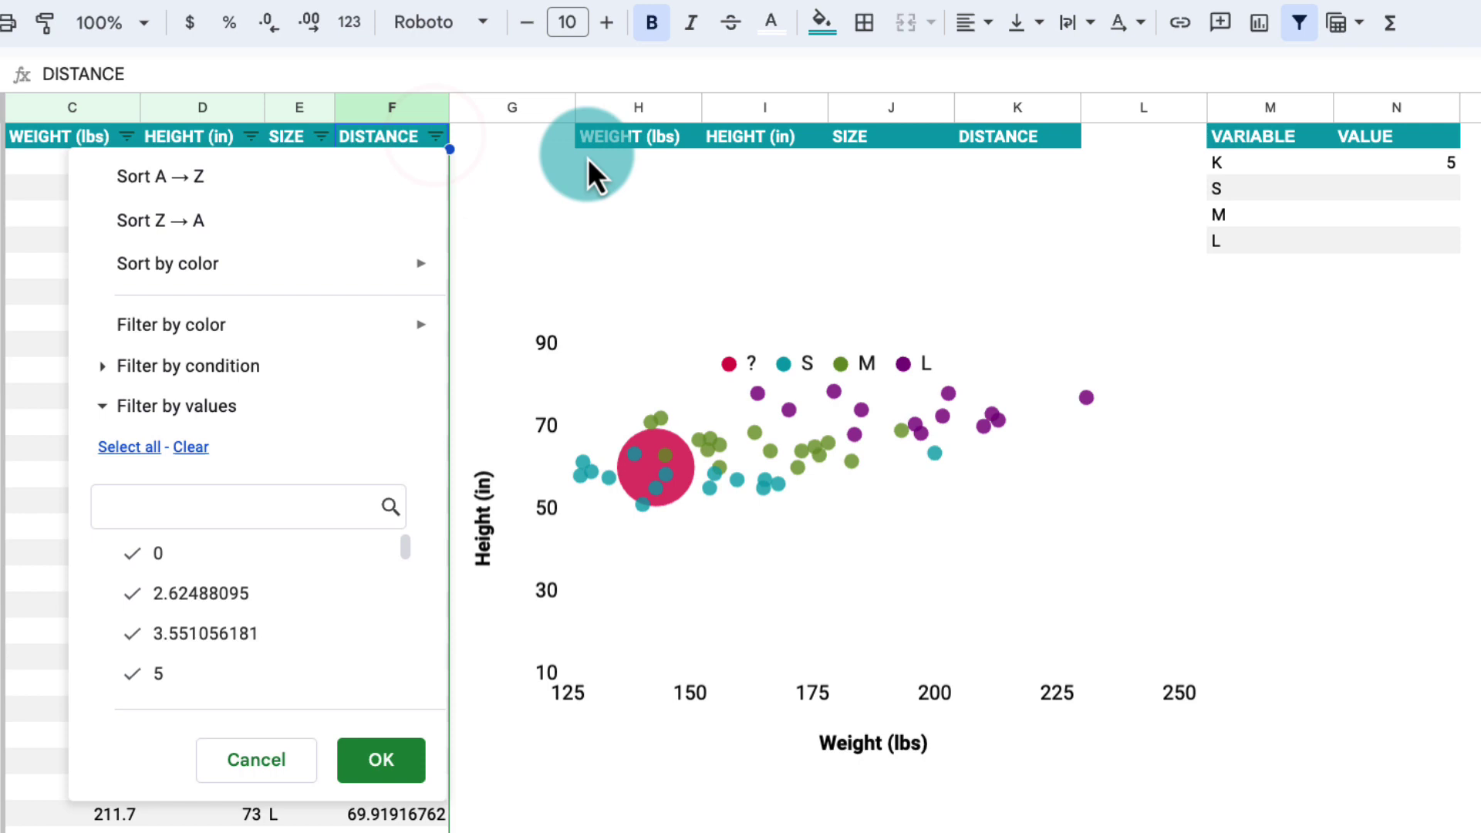
pyautogui.click(623, 165)
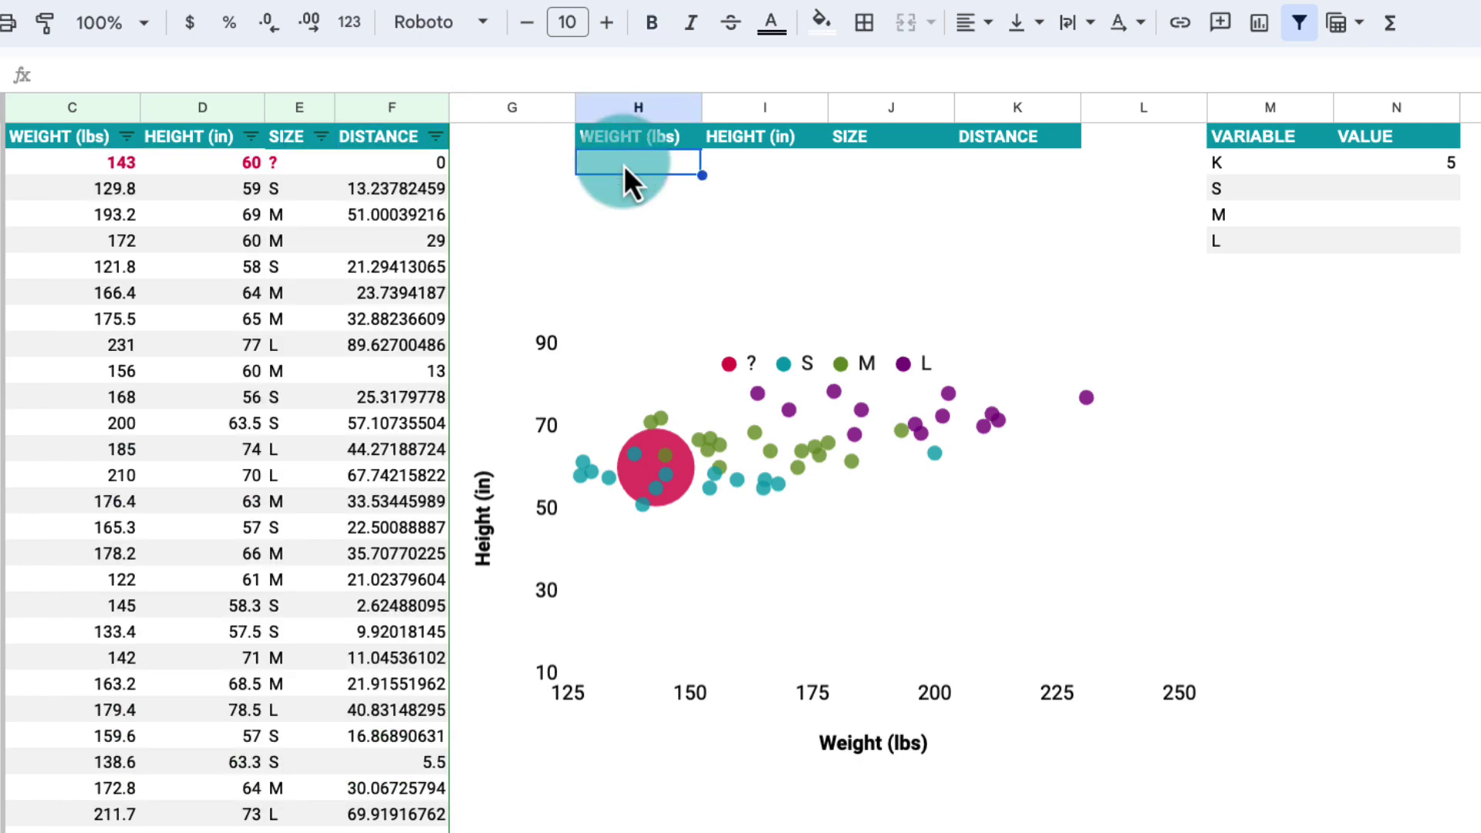
# - Enter =sortn(C3:F,N2,,4,True) in H2 to list the 5 nearest neighbours by distance
pyautogui.write('=sortn(')
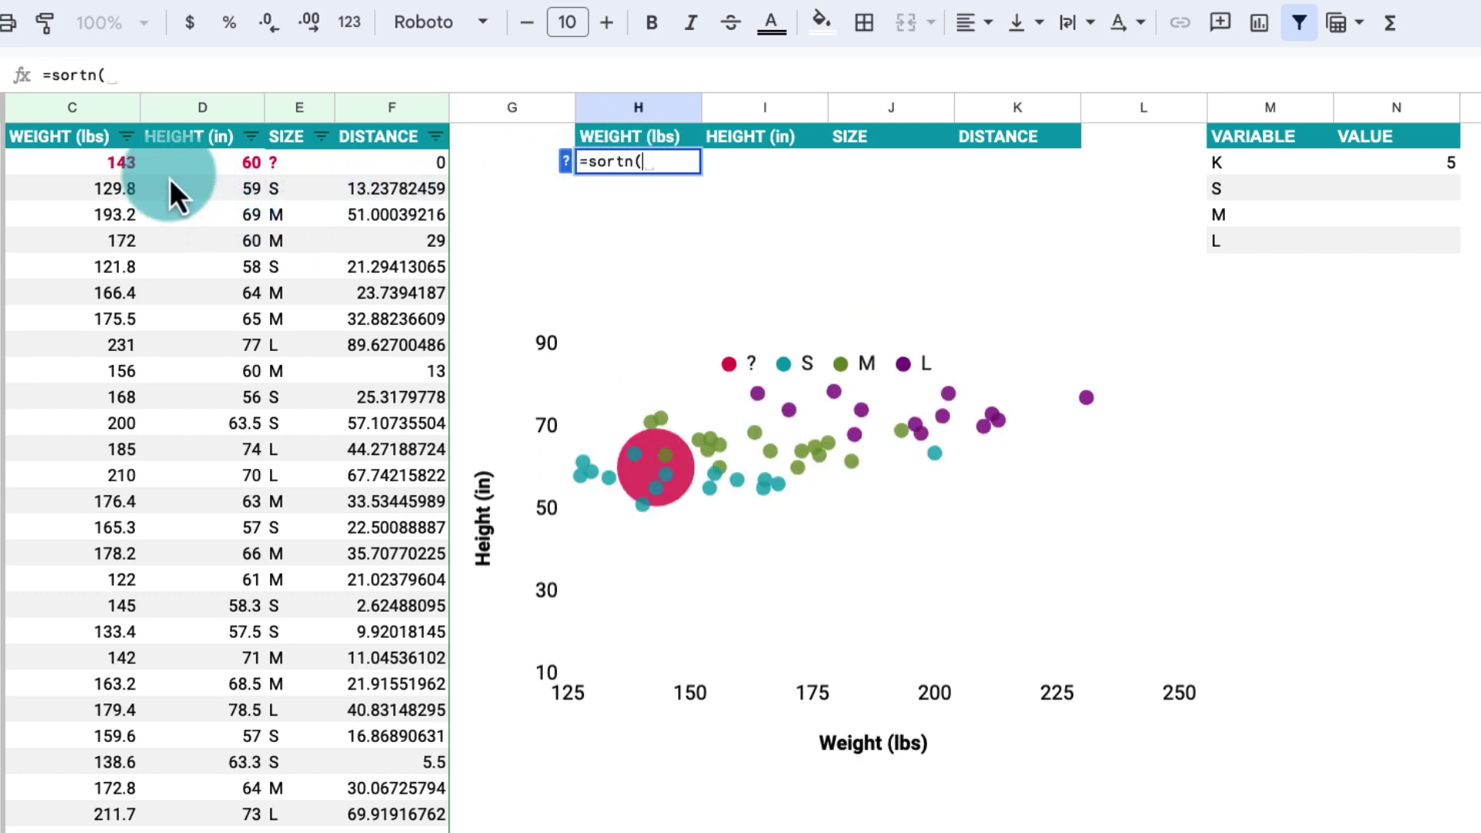
pyautogui.click(87, 190)
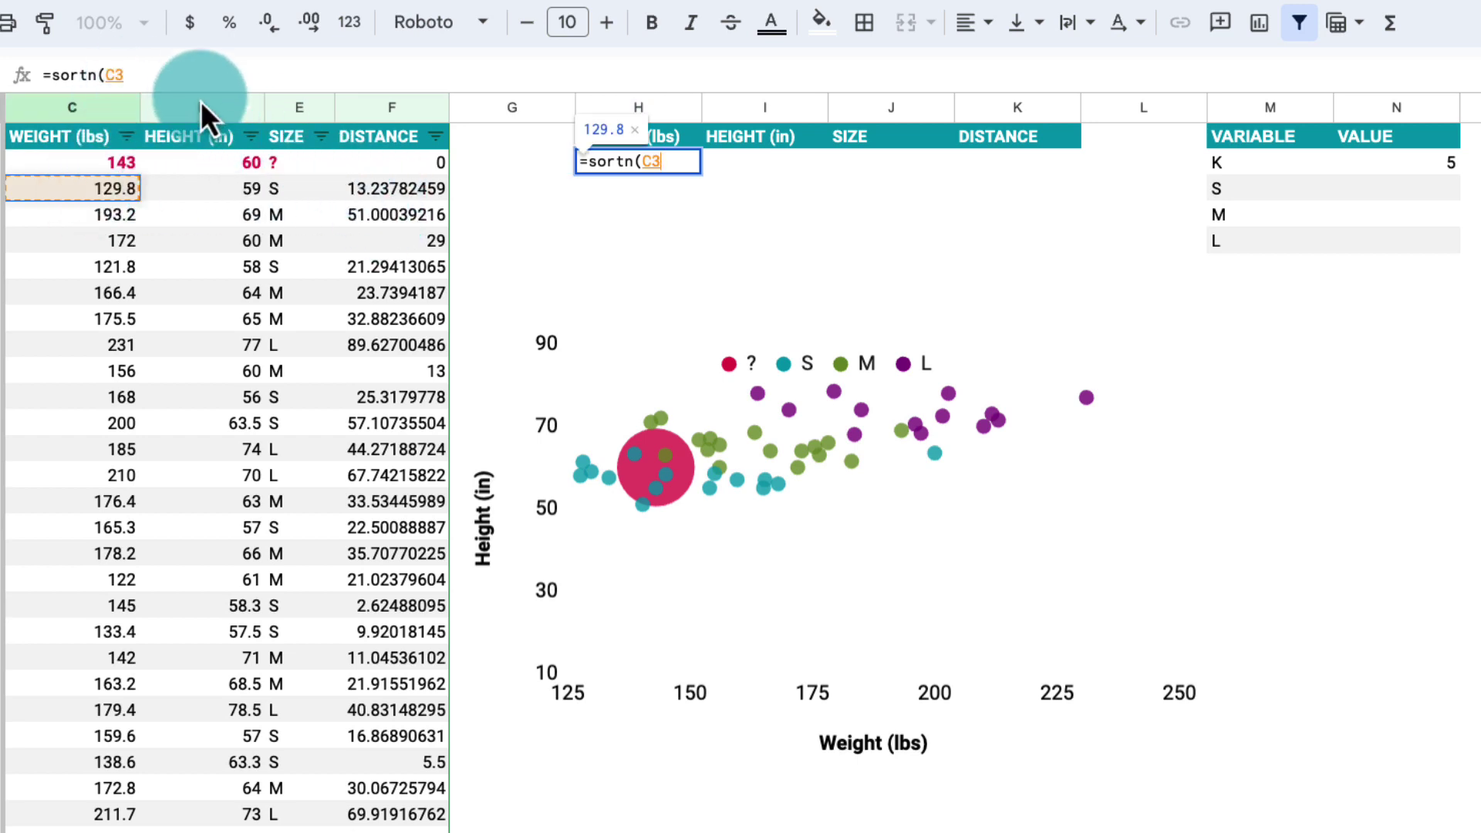
pyautogui.click(186, 81)
pyautogui.write(':F,')
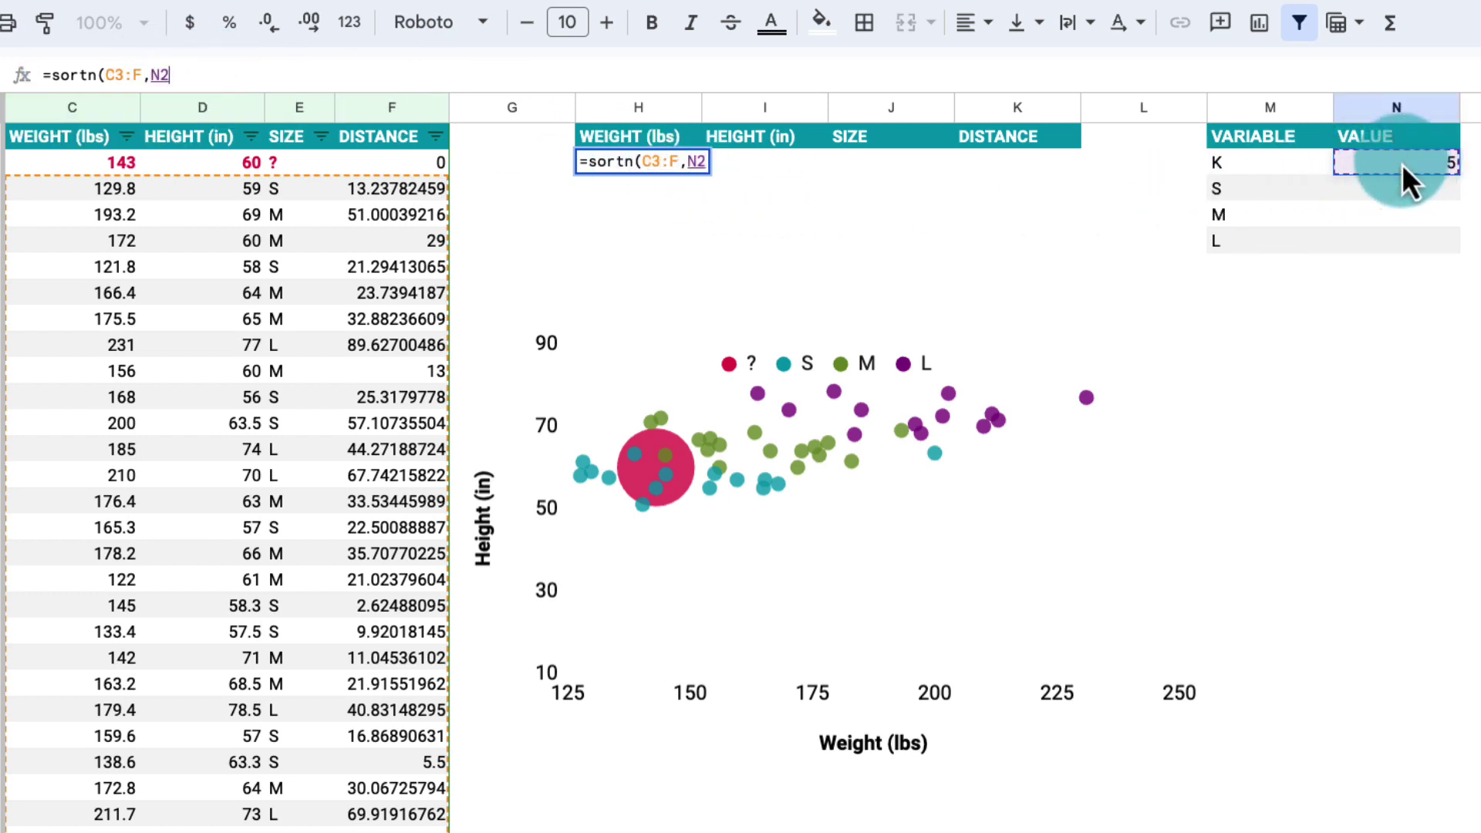
pyautogui.write(',')
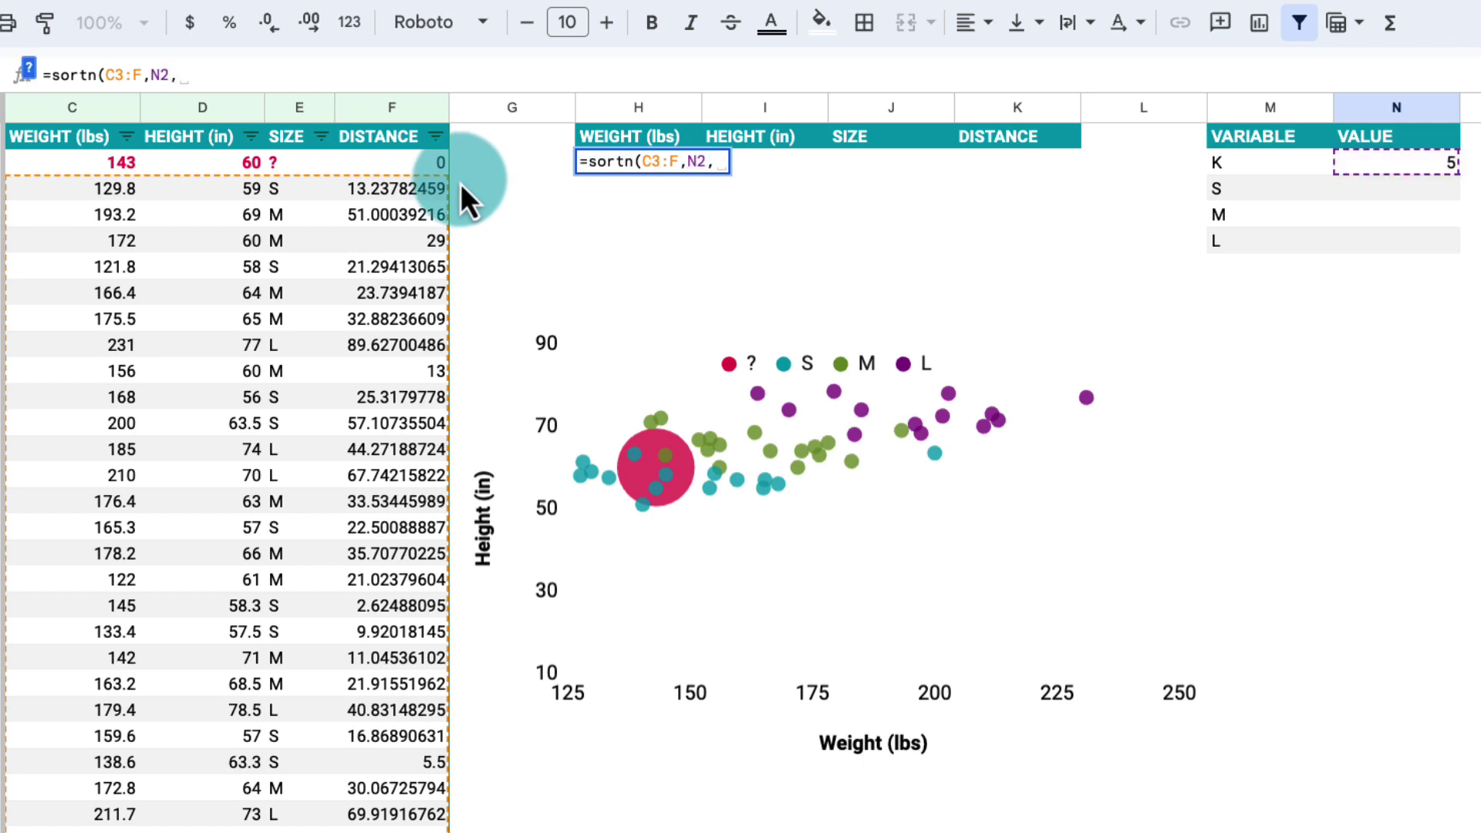
pyautogui.write(',')
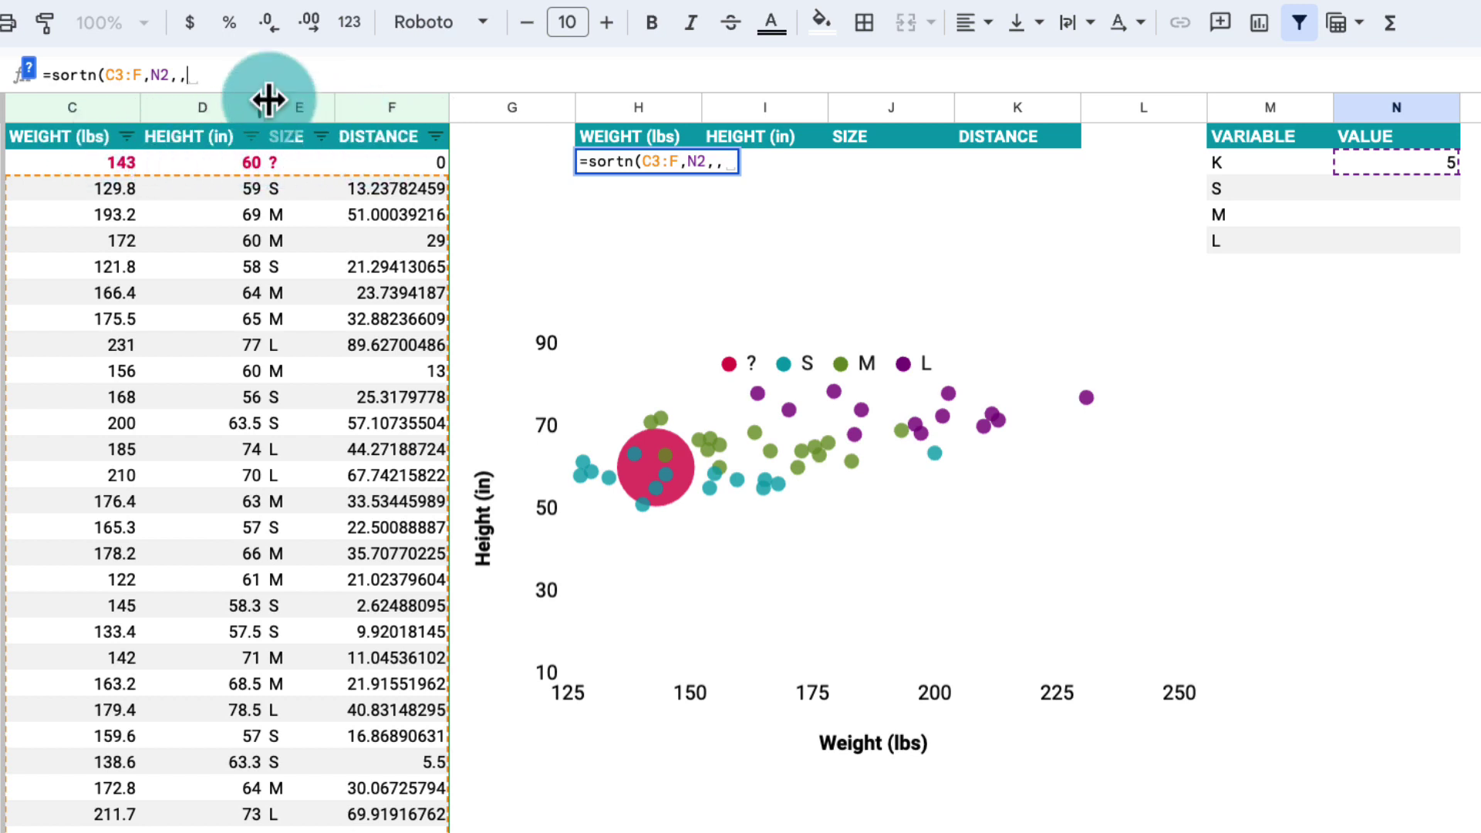
pyautogui.click(257, 76)
pyautogui.write('4')
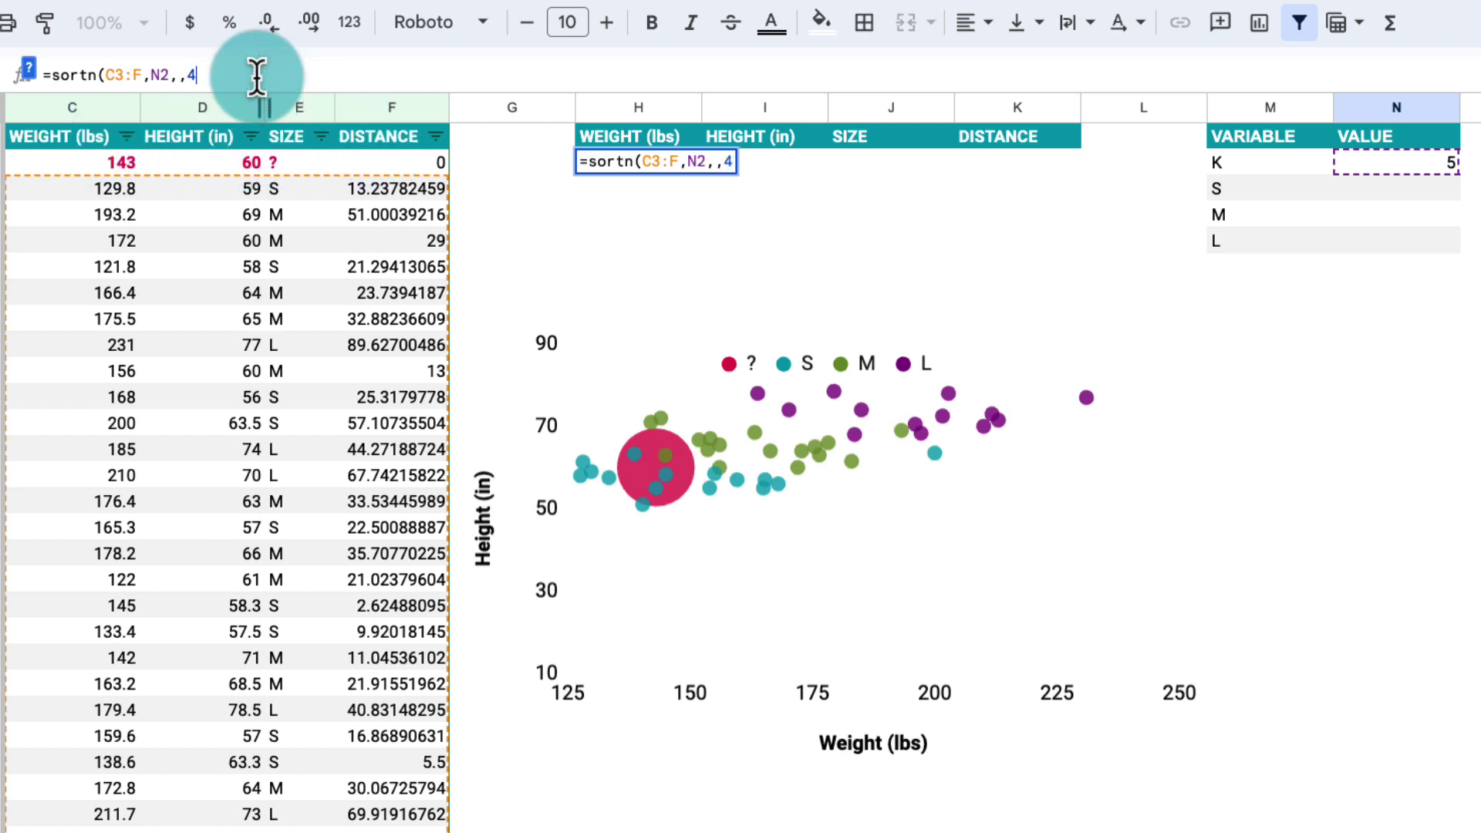
pyautogui.write(',True')
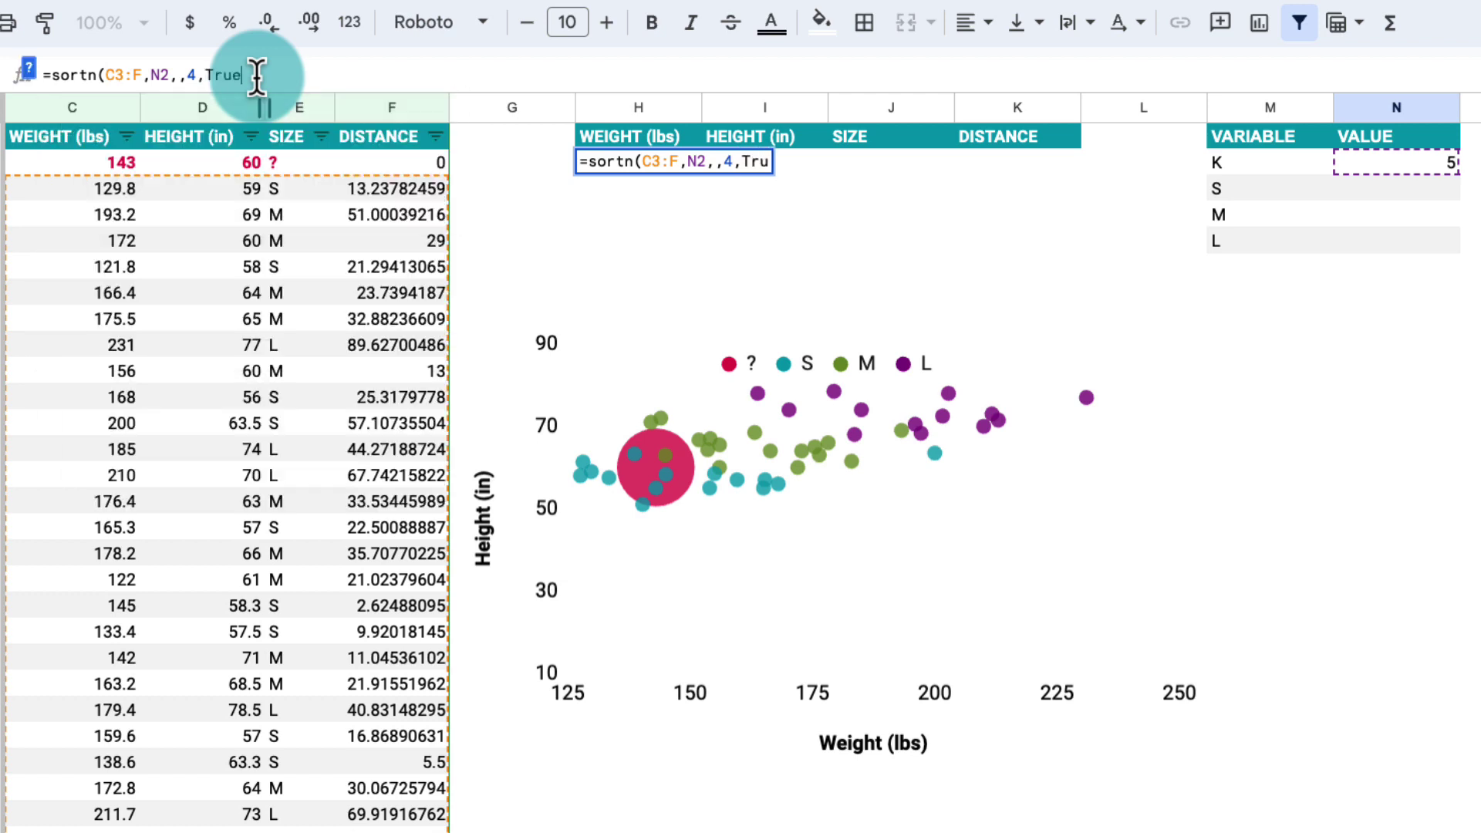
pyautogui.write(')')
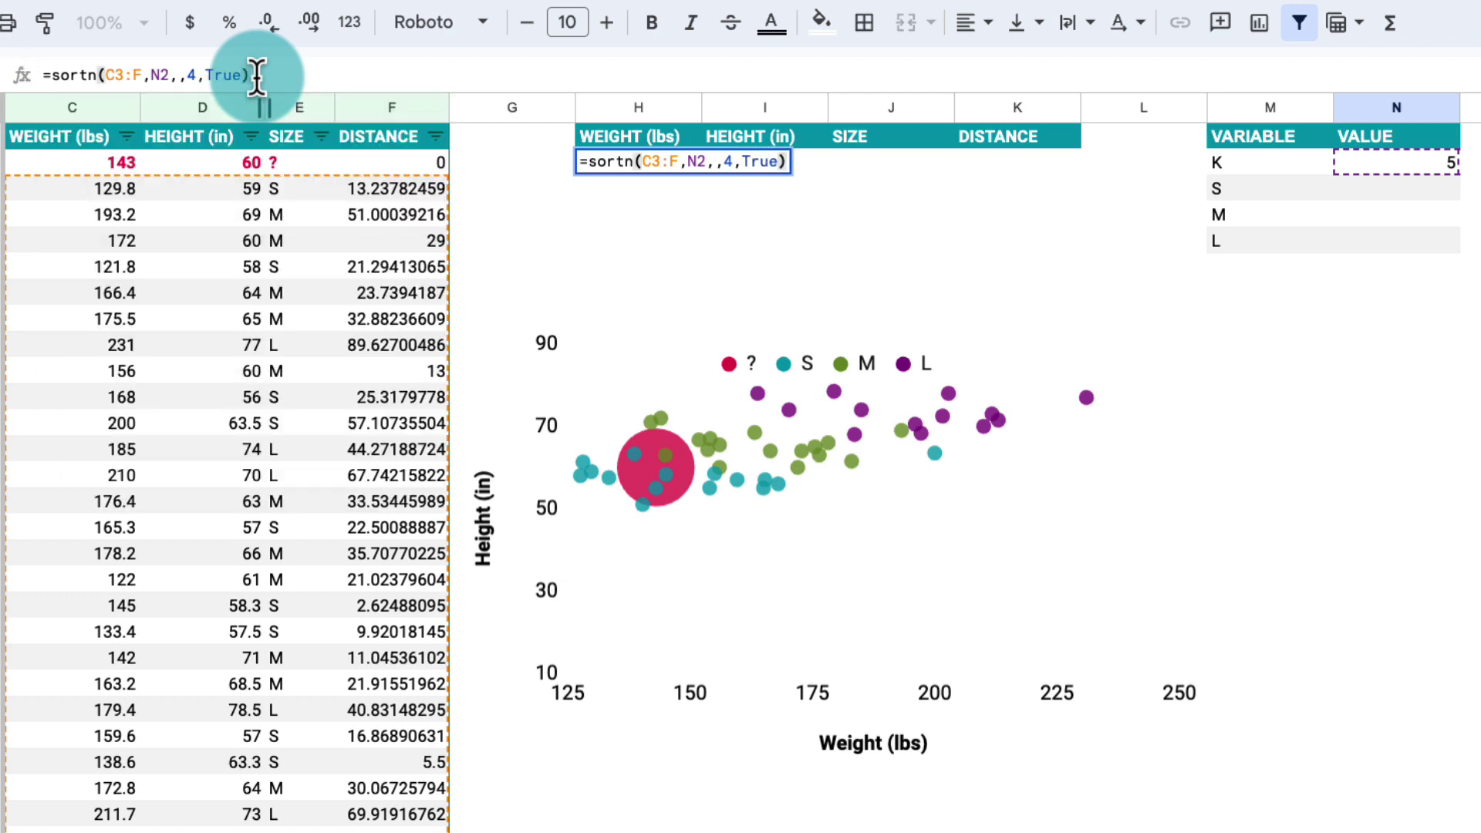
pyautogui.press('Return')
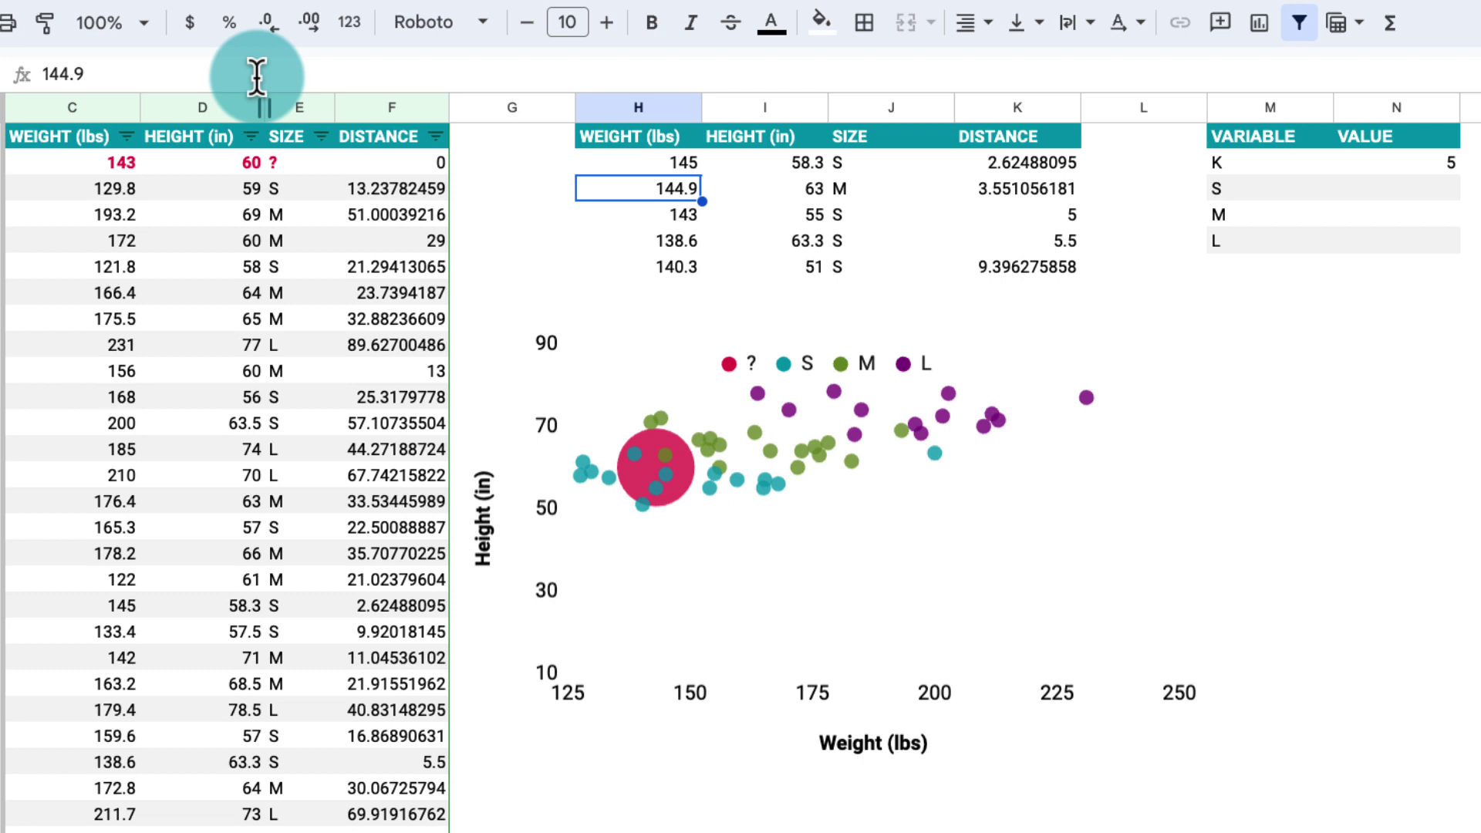
pyautogui.moveTo(671, 164); pyautogui.dragTo(986, 265)
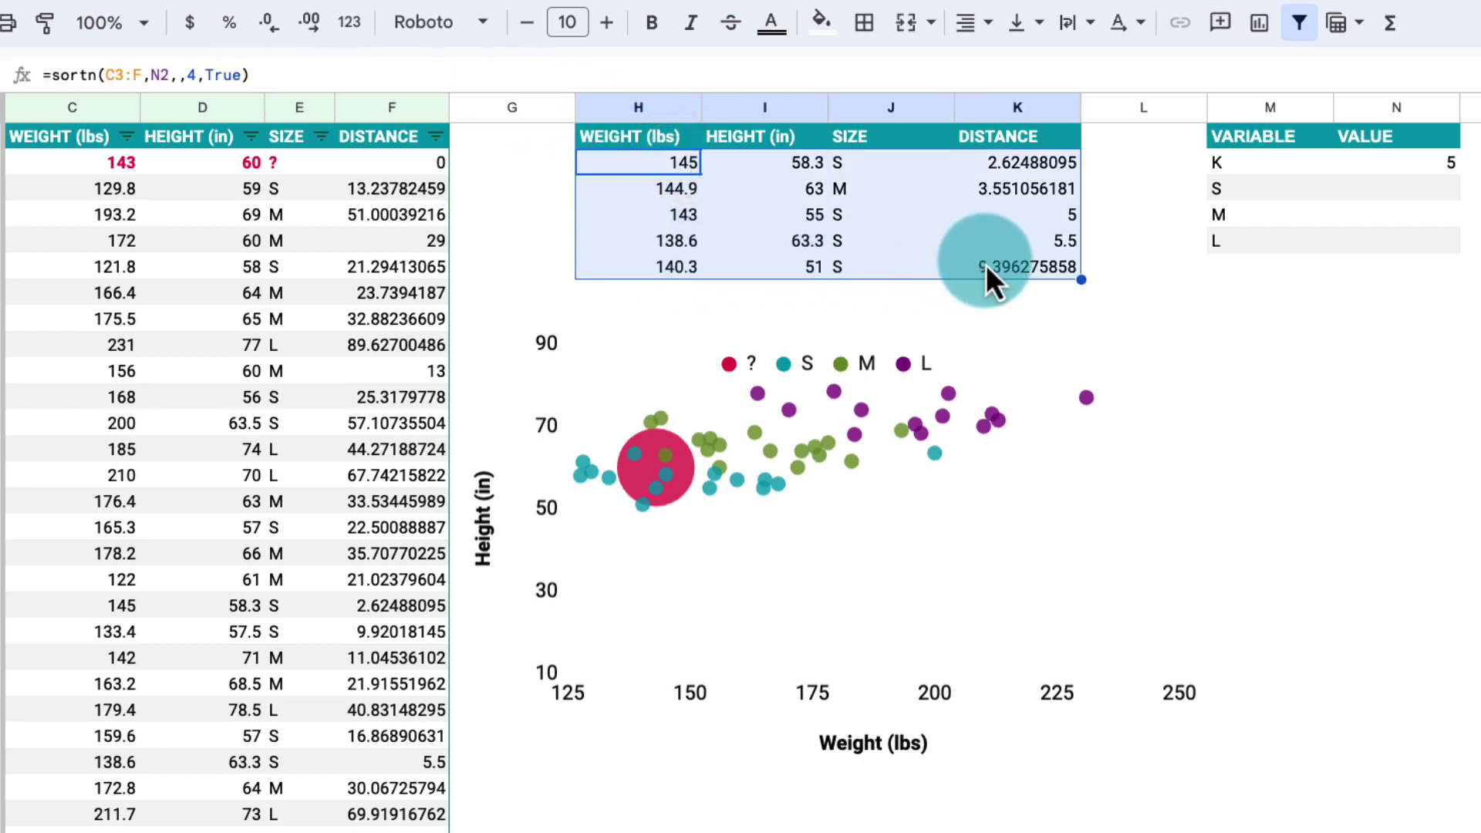
pyautogui.click(996, 163)
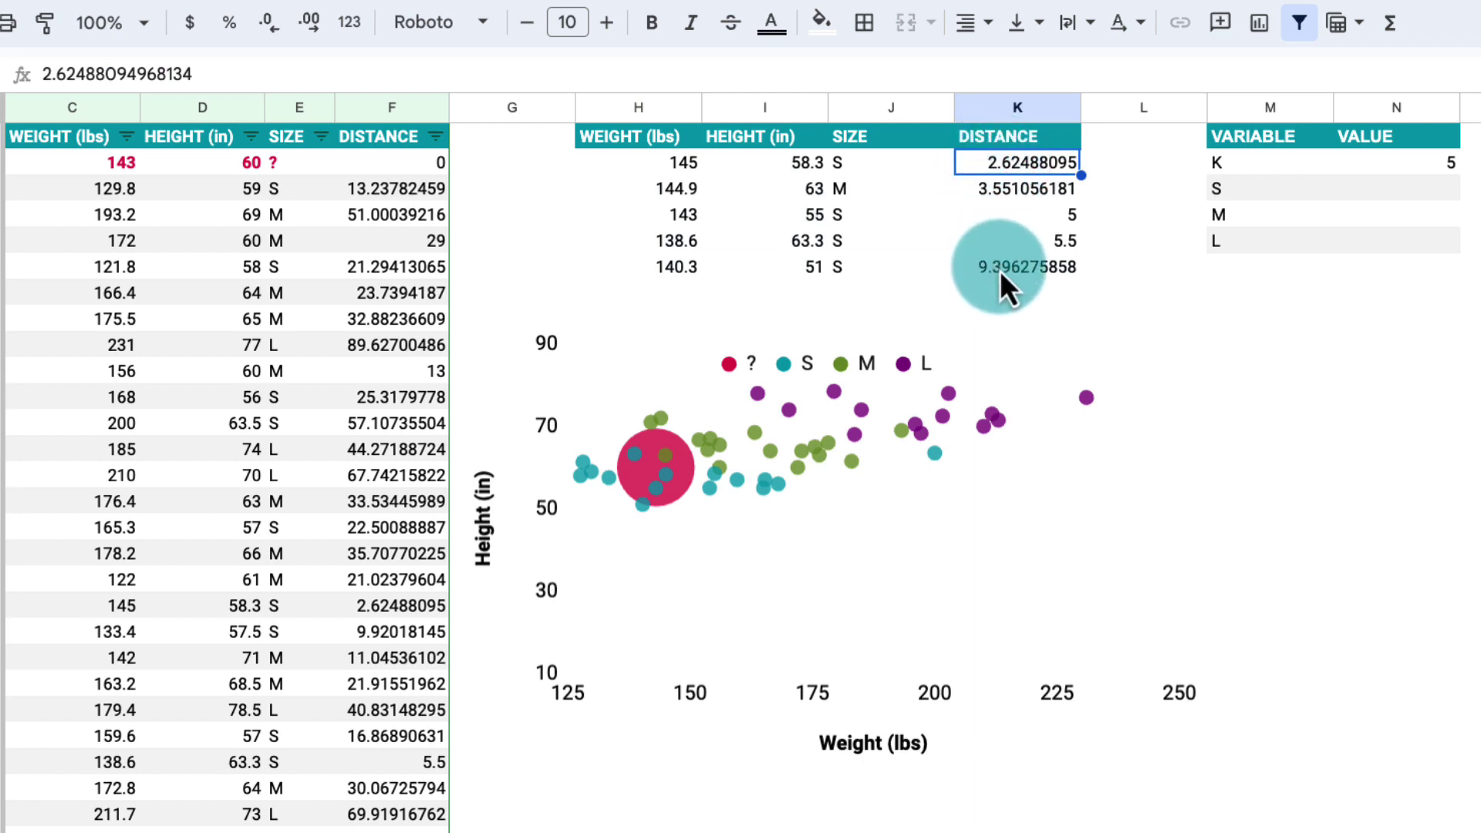
pyautogui.click(878, 164)
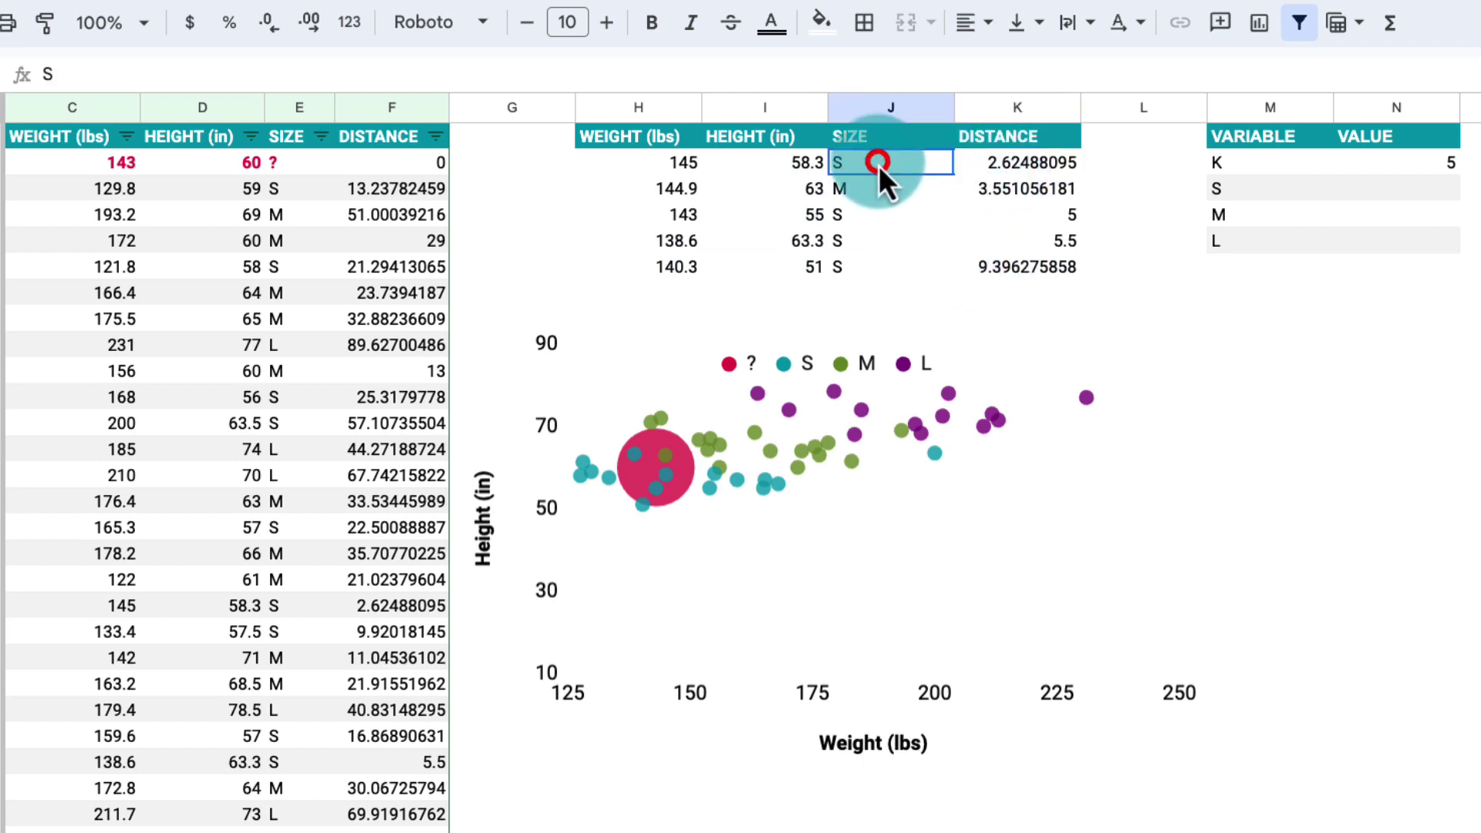
pyautogui.moveTo(878, 165); pyautogui.dragTo(883, 264)
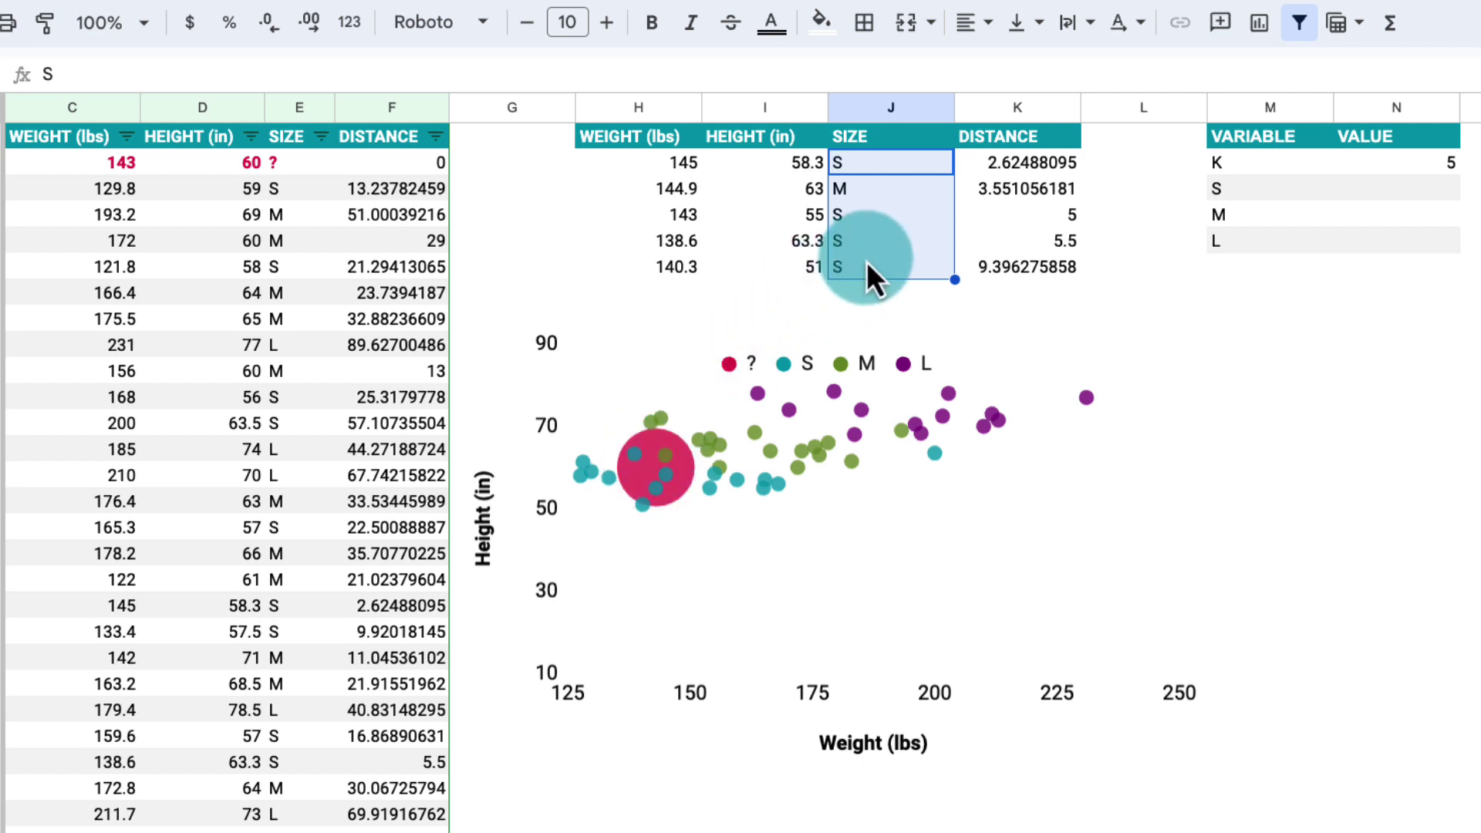
# - Enter =countif(J:J,M3)/$N$2 in N3 for the S share among the K neighbours
pyautogui.click(1371, 192)
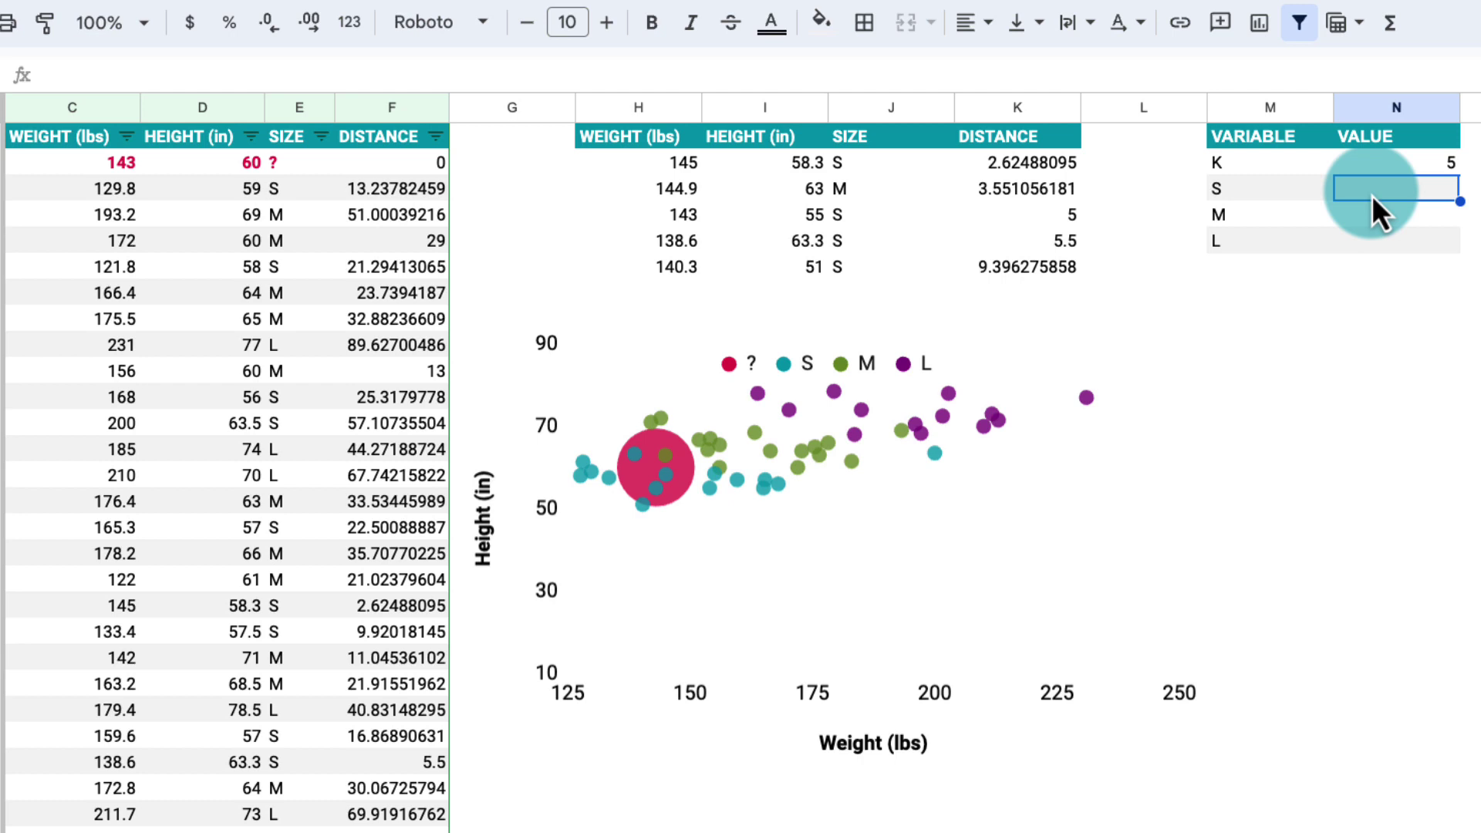
pyautogui.write('=co')
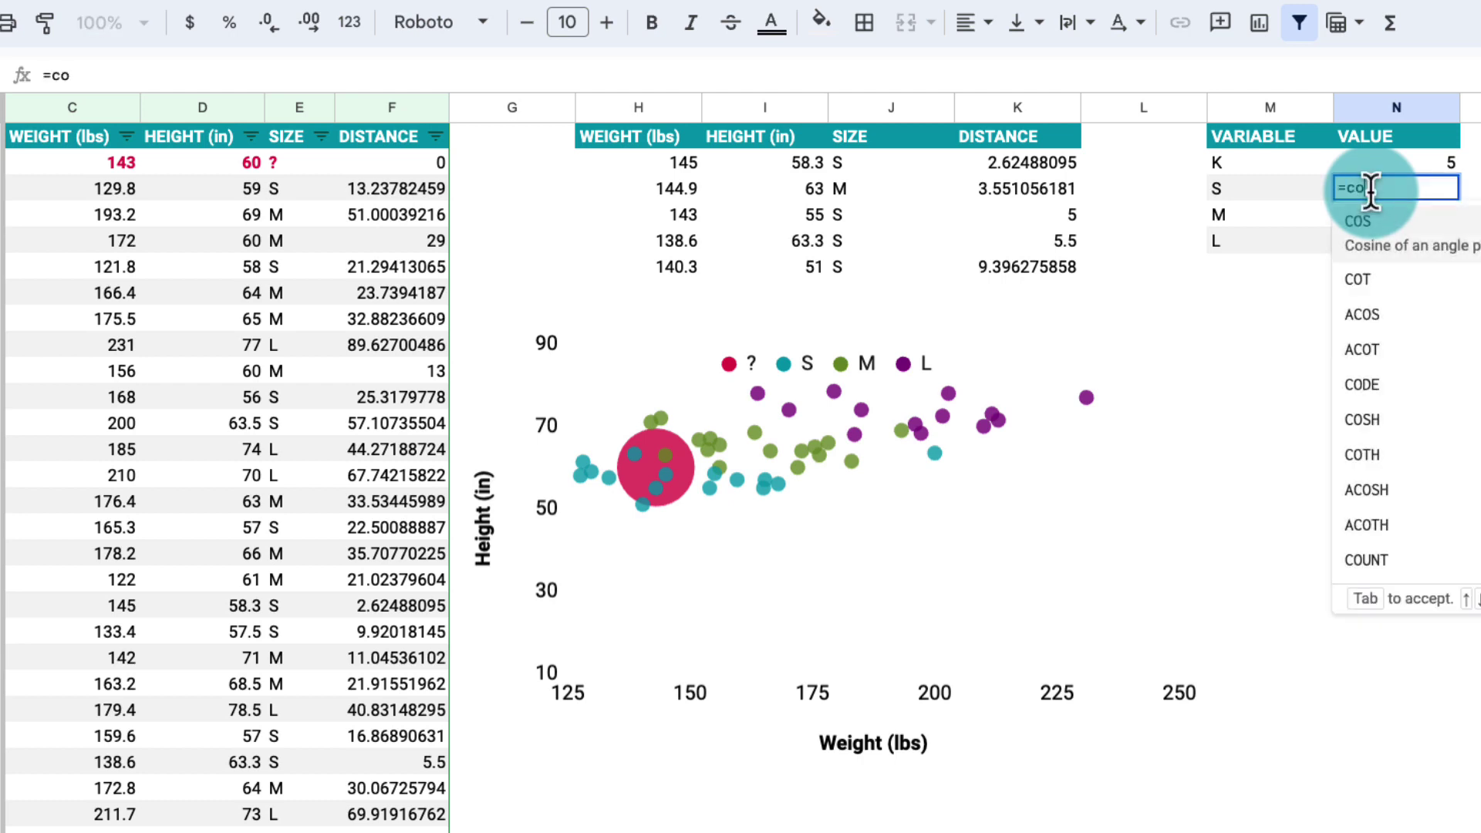
pyautogui.write('untif(')
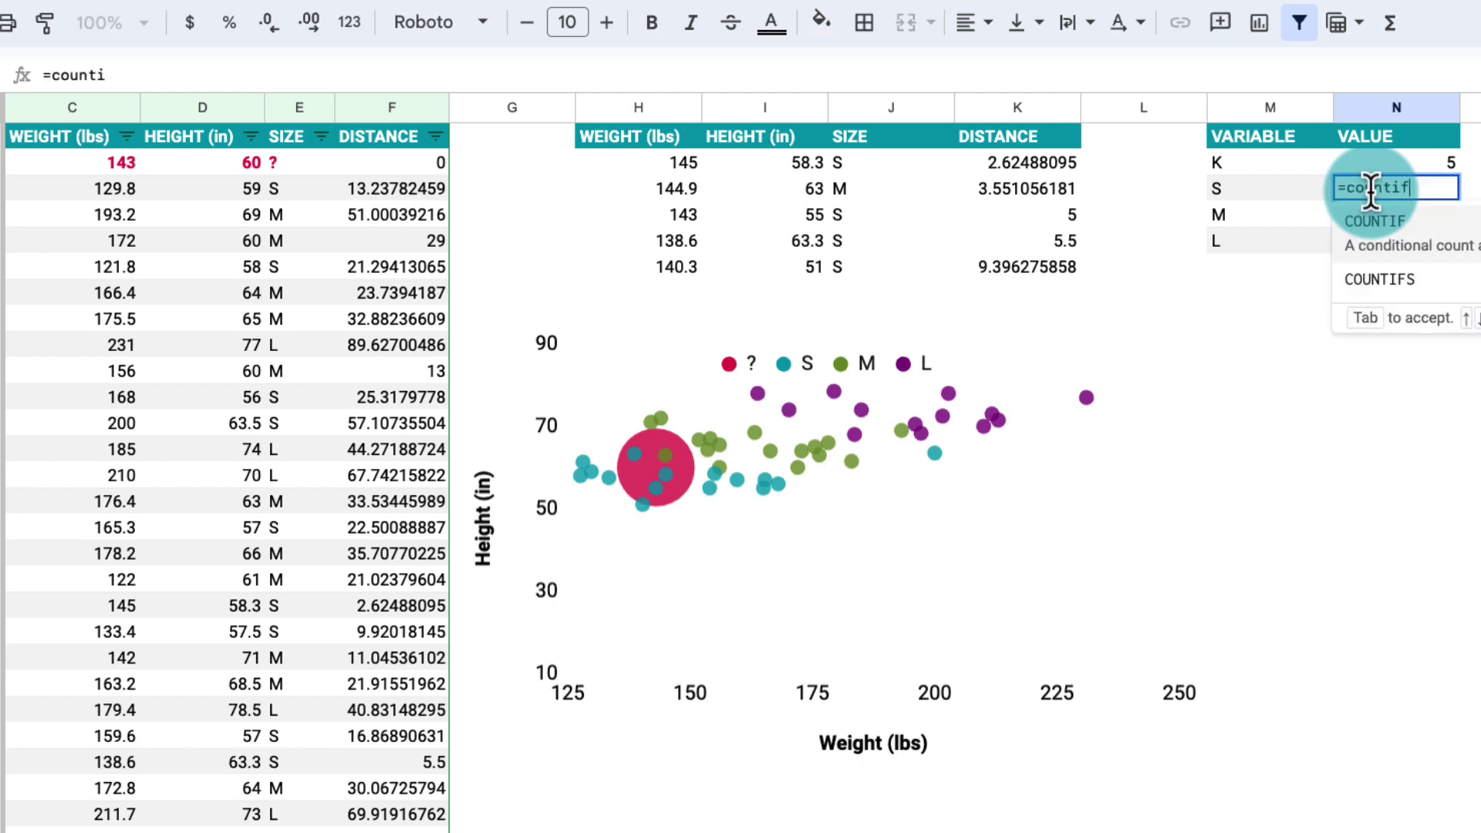
pyautogui.click(920, 112)
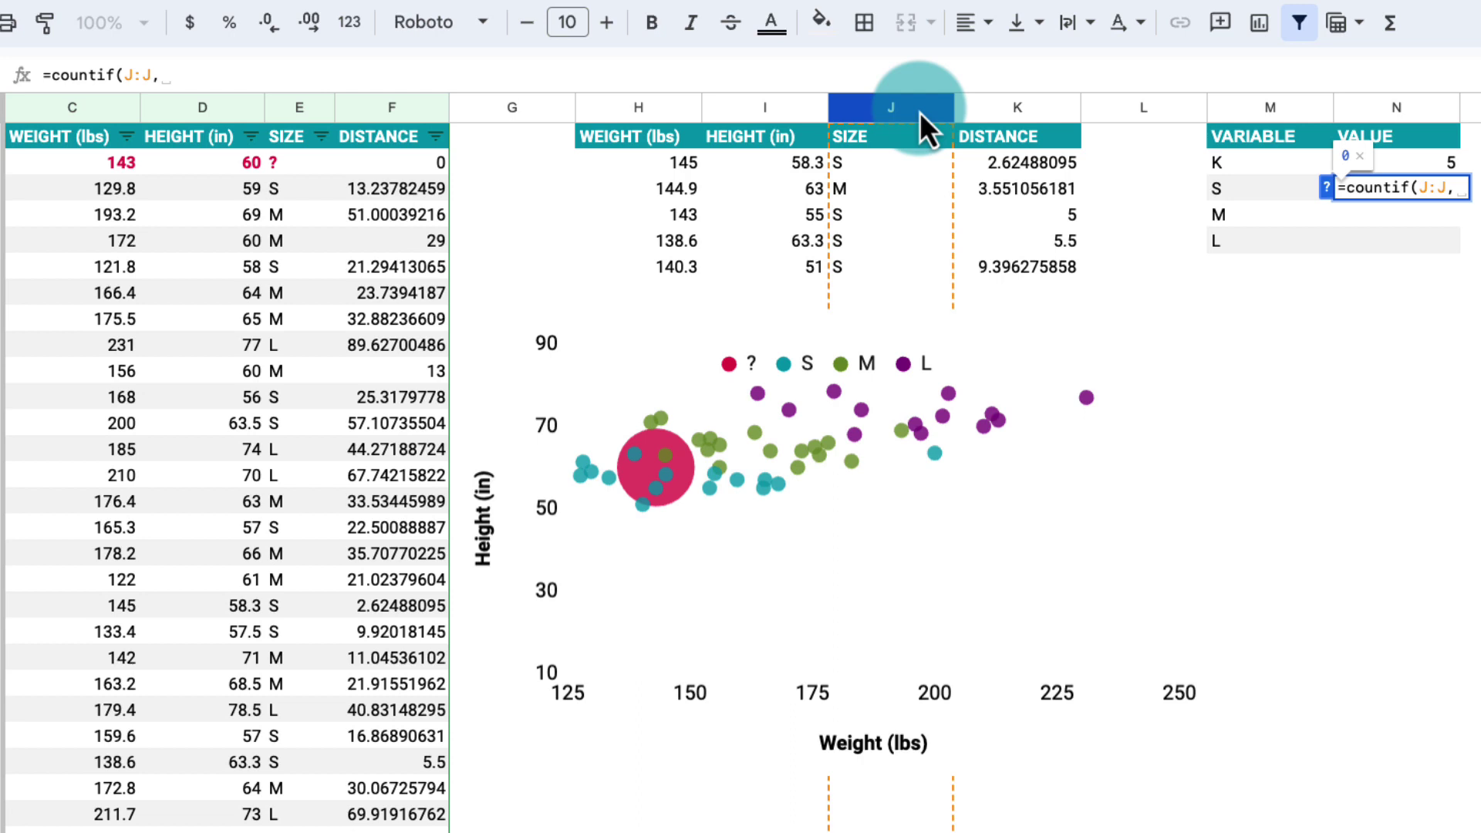
pyautogui.write(',')
pyautogui.click(1224, 192)
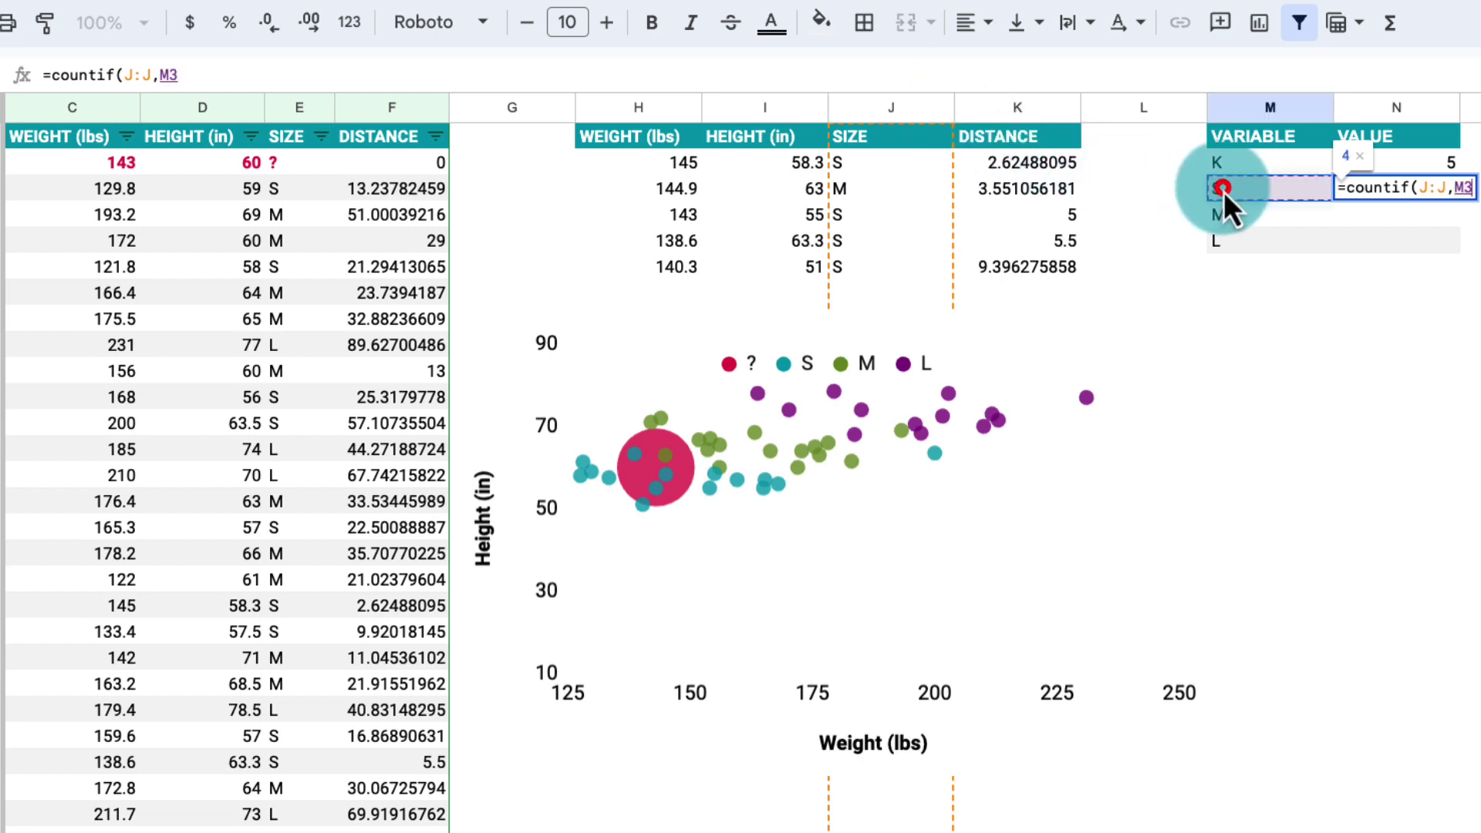
pyautogui.write(')/')
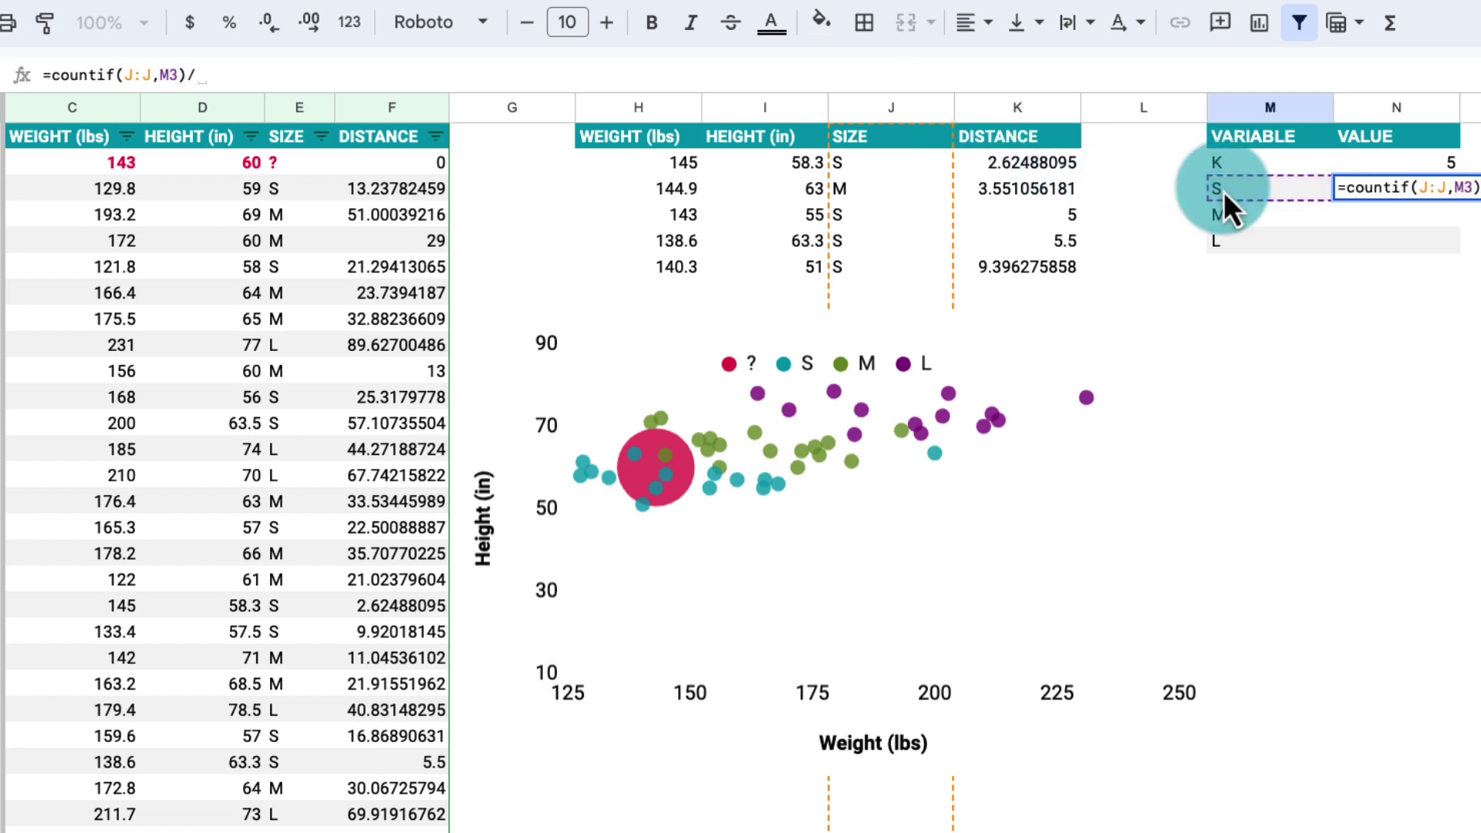
pyautogui.click(1373, 163)
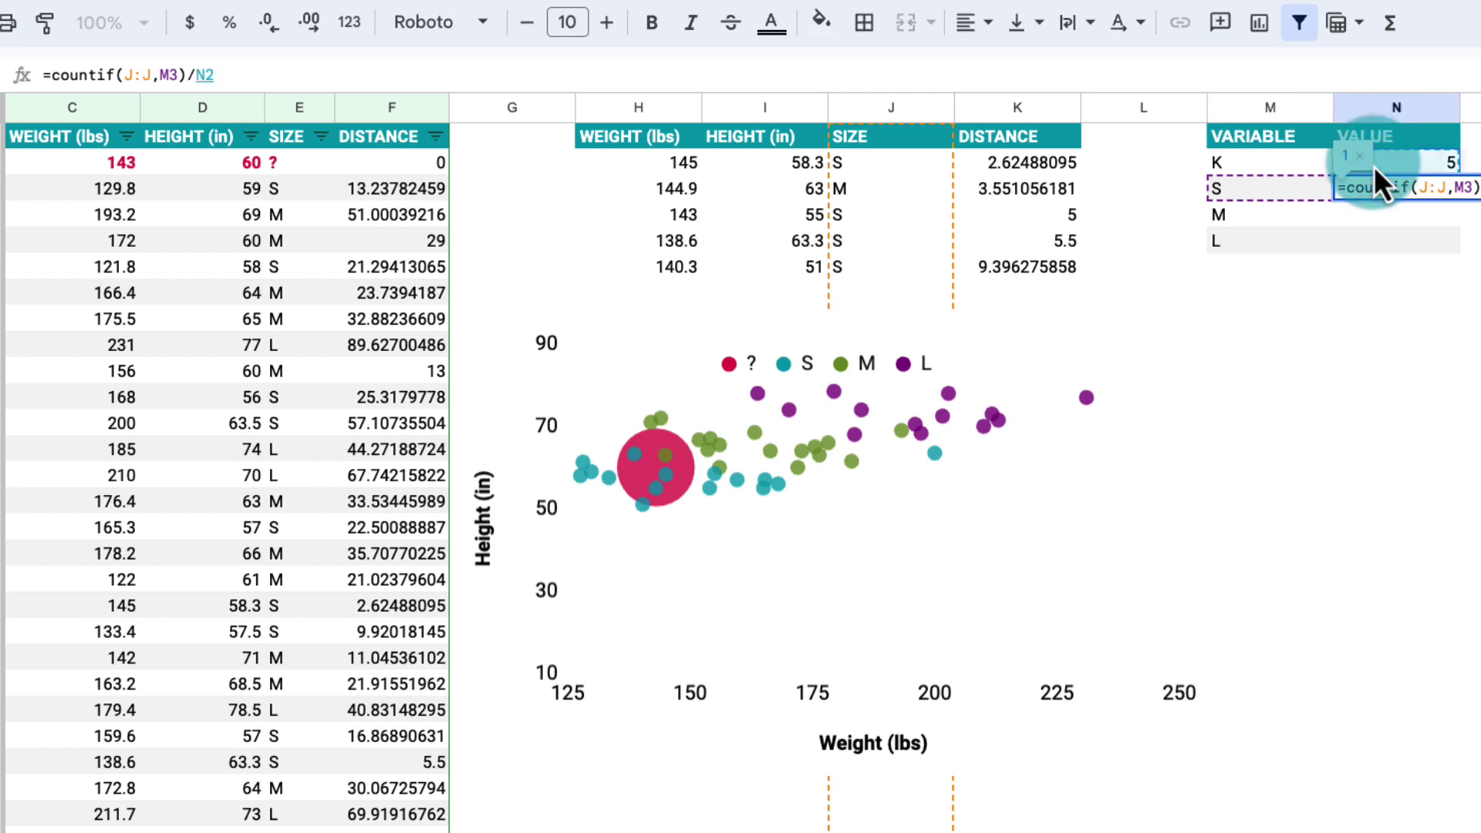
pyautogui.press('F4')
pyautogui.press('Return')
# - Copy the share formula down to the M and L rows
pyautogui.press('Up')
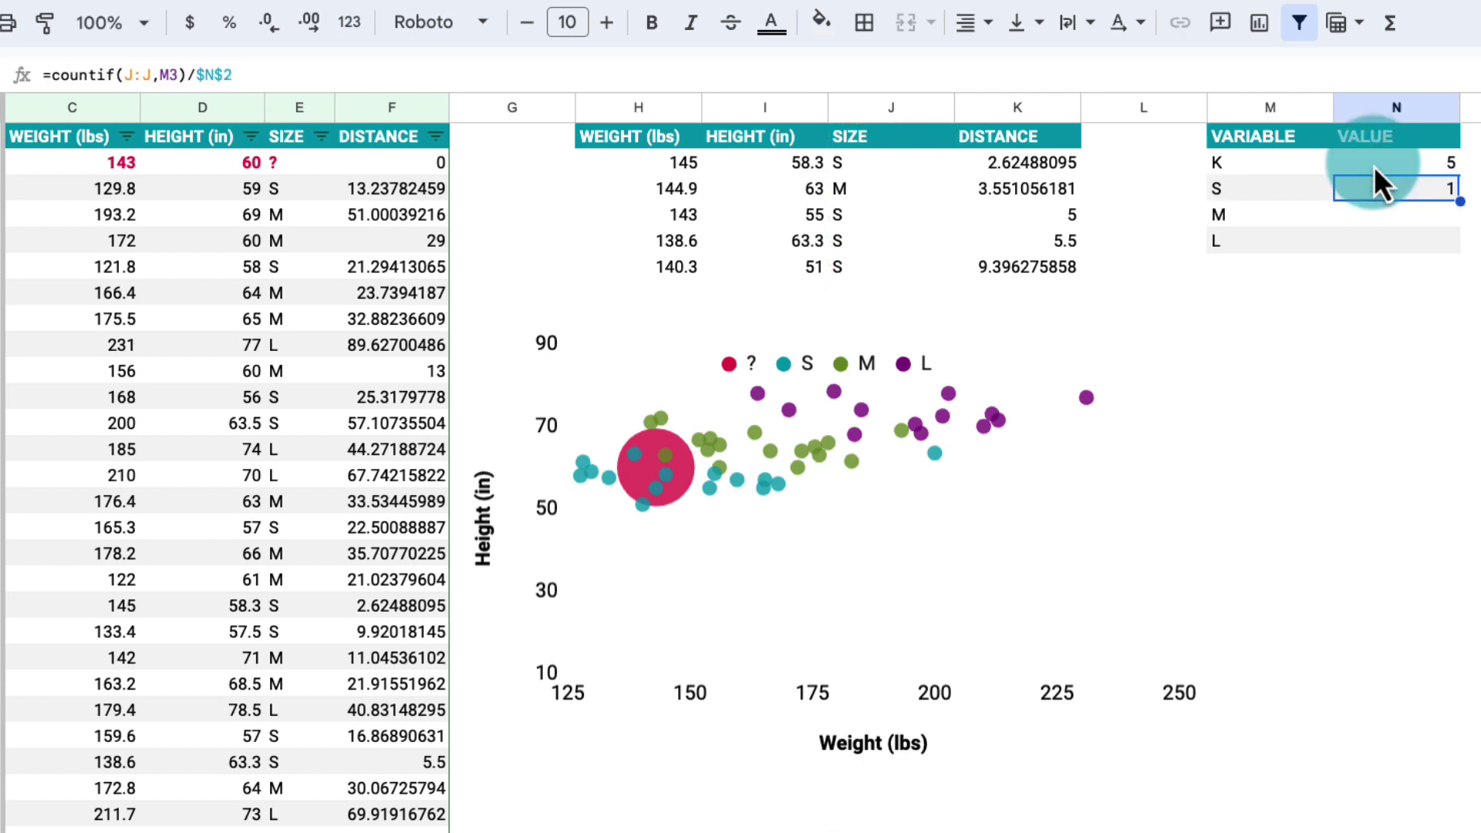
pyautogui.moveTo(1458, 201); pyautogui.dragTo(1456, 241)
pyautogui.moveTo(1421, 190); pyautogui.dragTo(1424, 236)
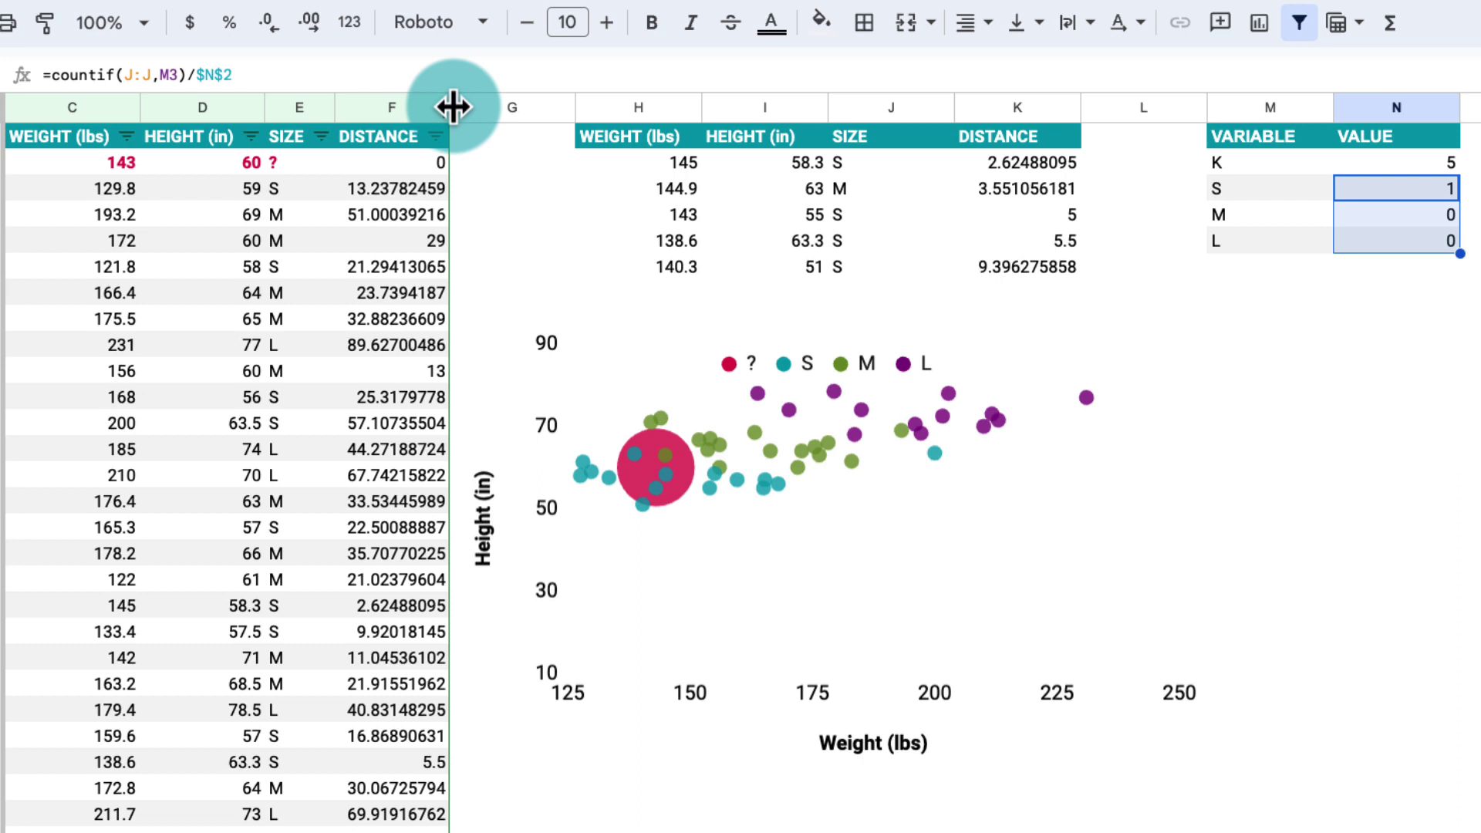
# - Format the S, M and L shares as percentages and review the nearest people's sizes
pyautogui.click(230, 23)
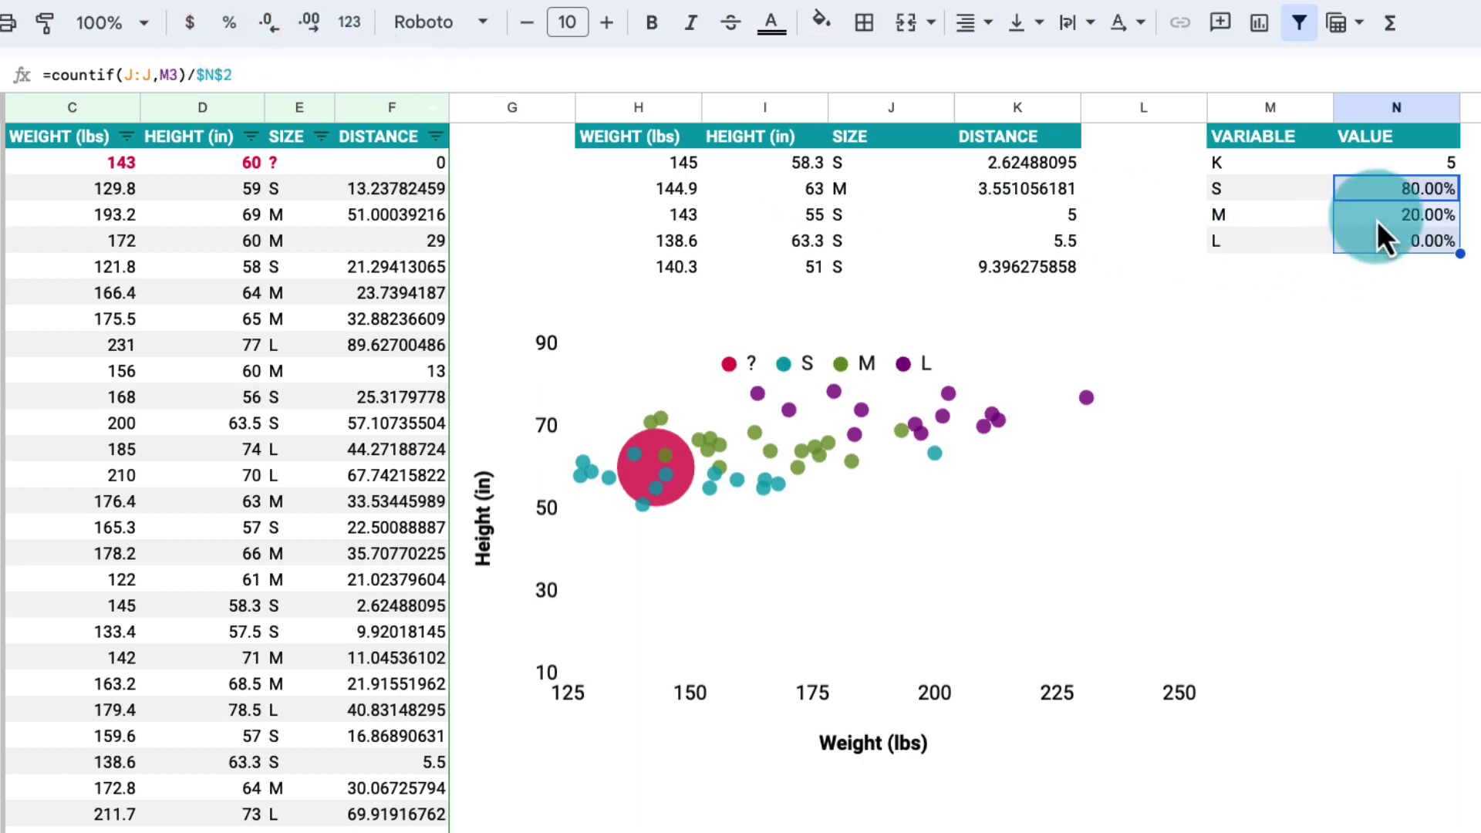
pyautogui.click(1388, 190)
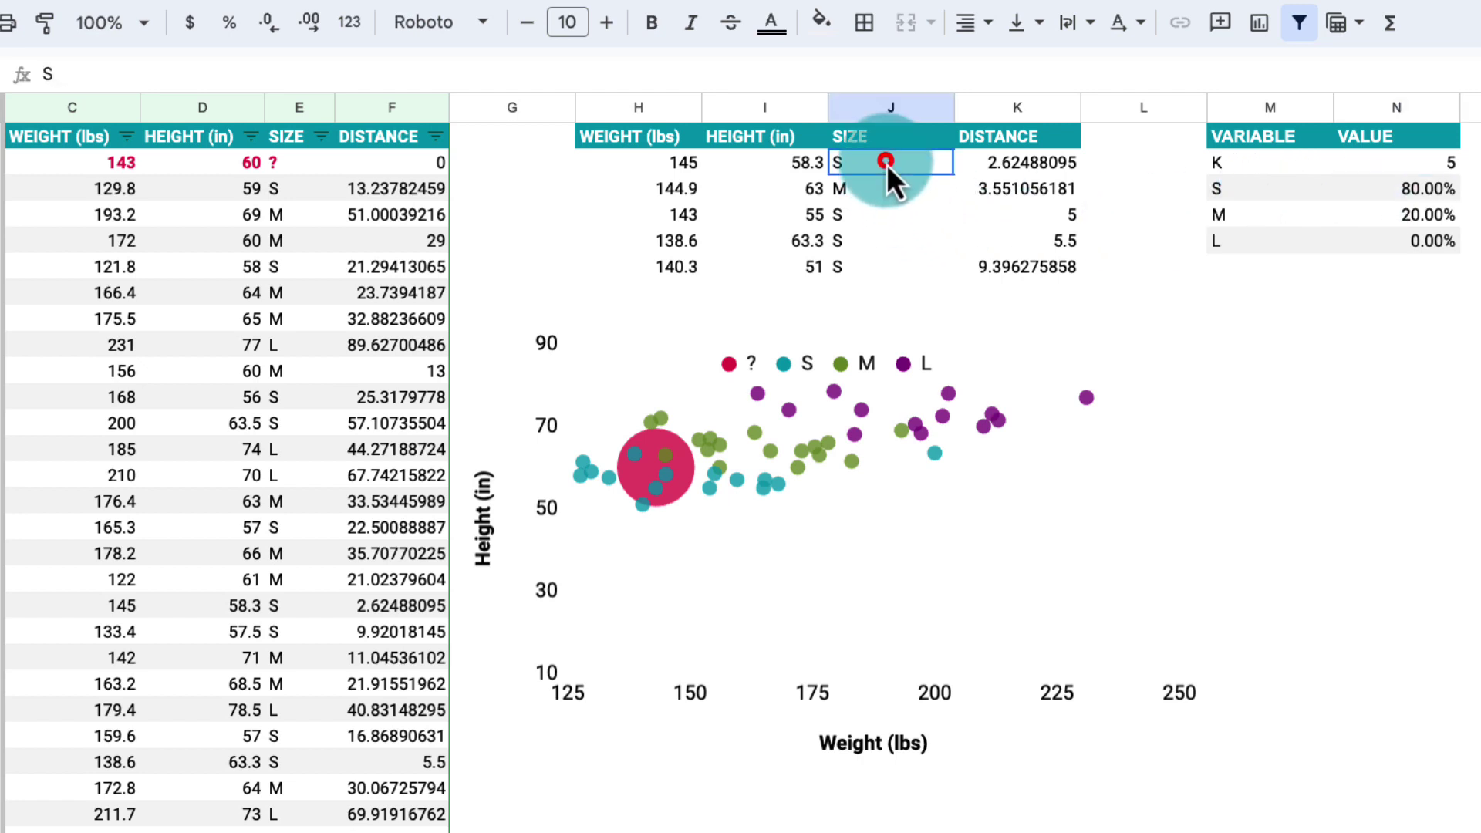
pyautogui.moveTo(887, 165); pyautogui.dragTo(890, 265)
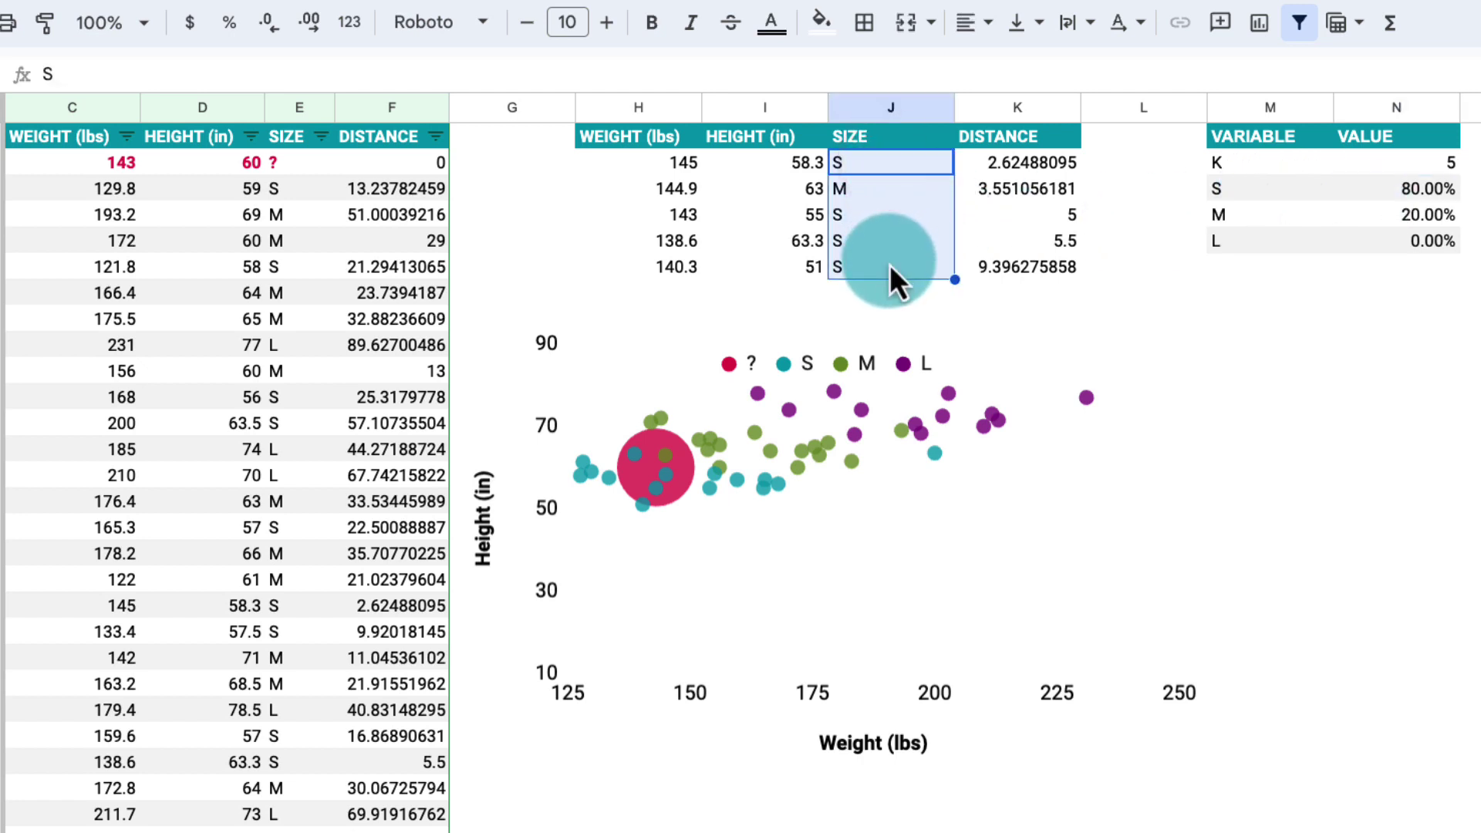
# - Try K as 10 in N2, then set it back to 5
pyautogui.click(1386, 160)
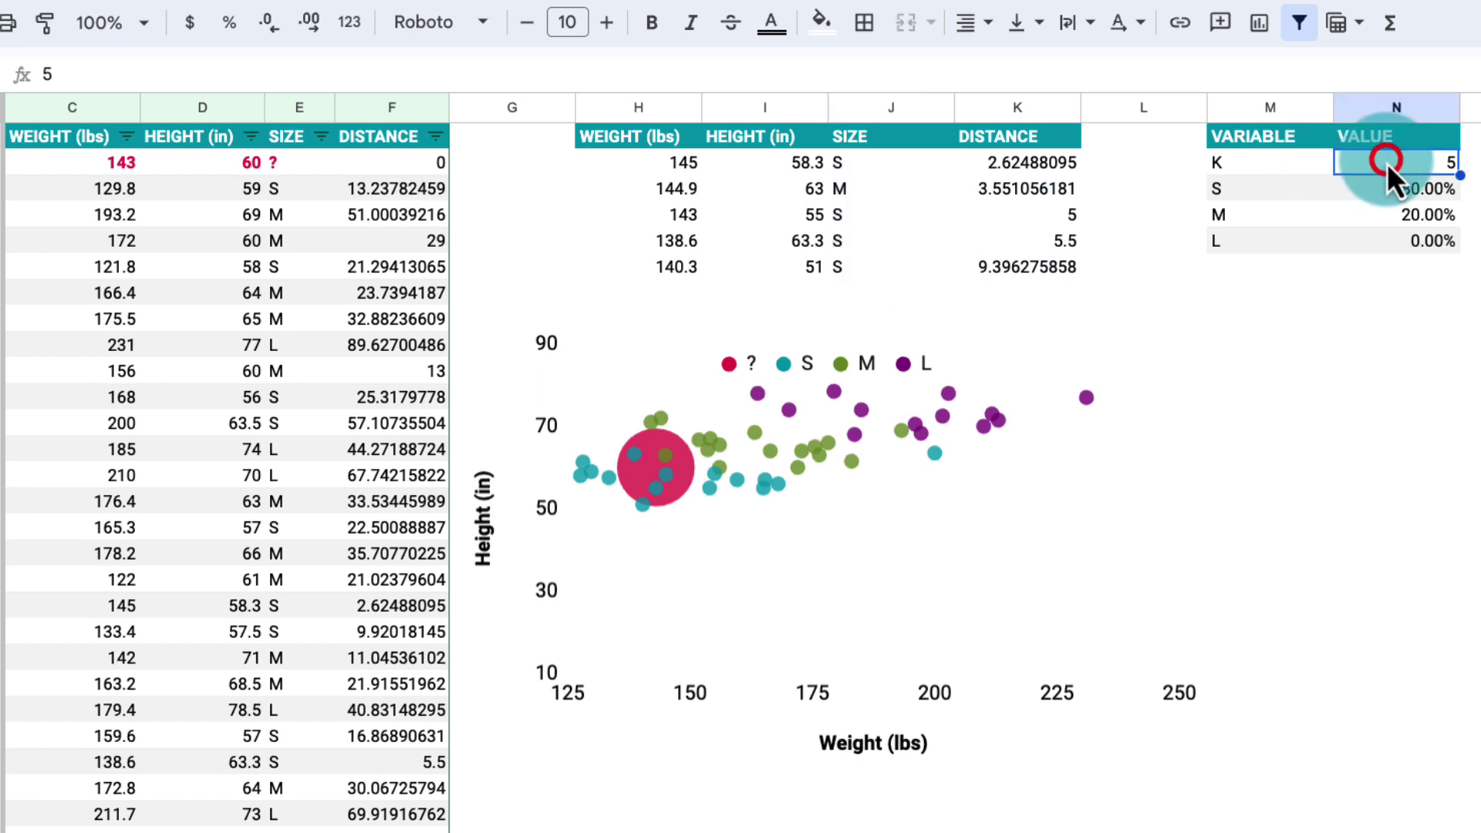
pyautogui.write('10')
pyautogui.press('Return')
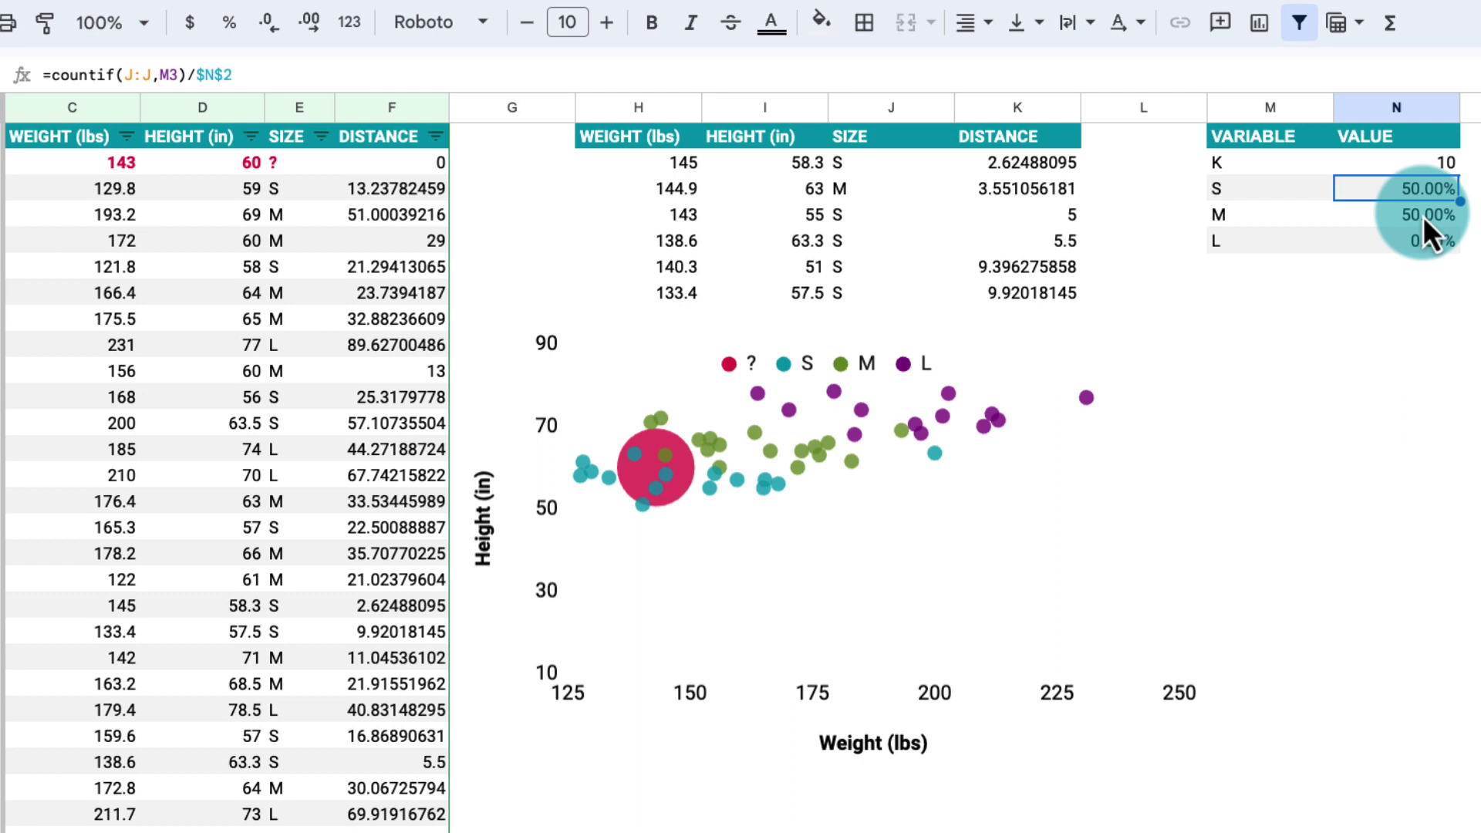
pyautogui.click(1427, 165)
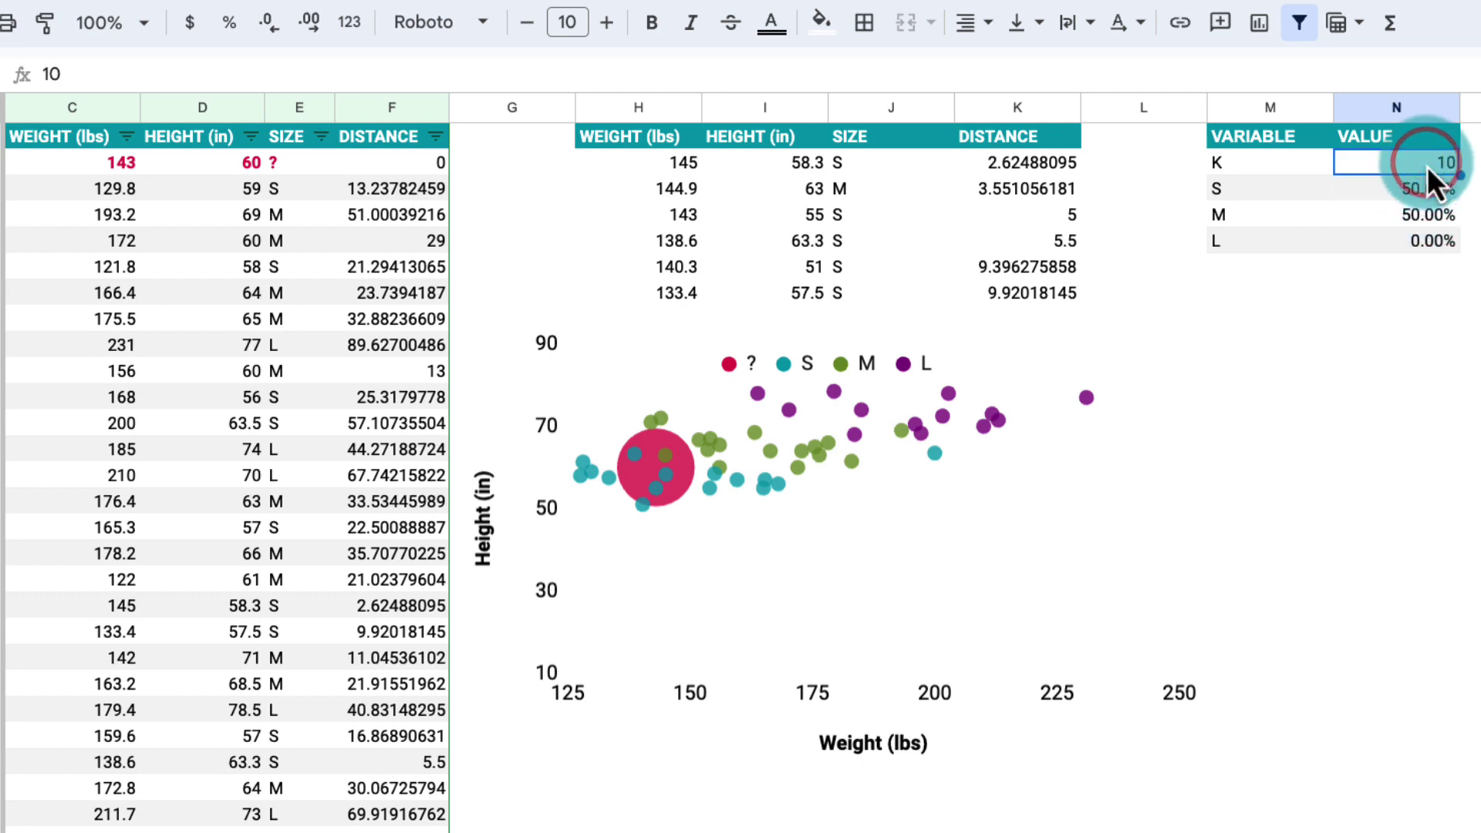
pyautogui.write('5')
pyautogui.press('Return')
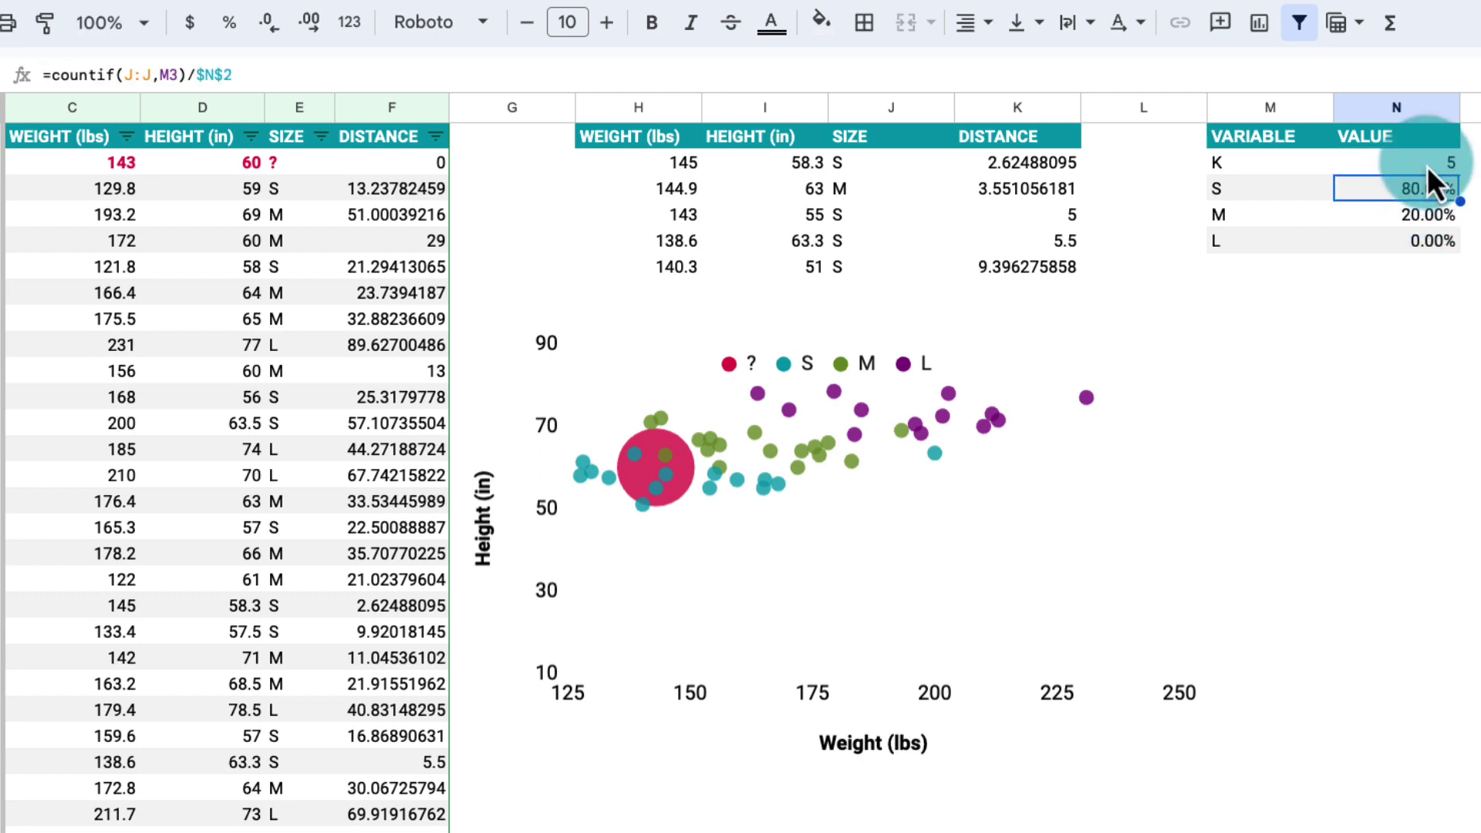
# - Change the unknown person to 150 lbs and 65 in, then confirm M reaches 100%
pyautogui.click(111, 160)
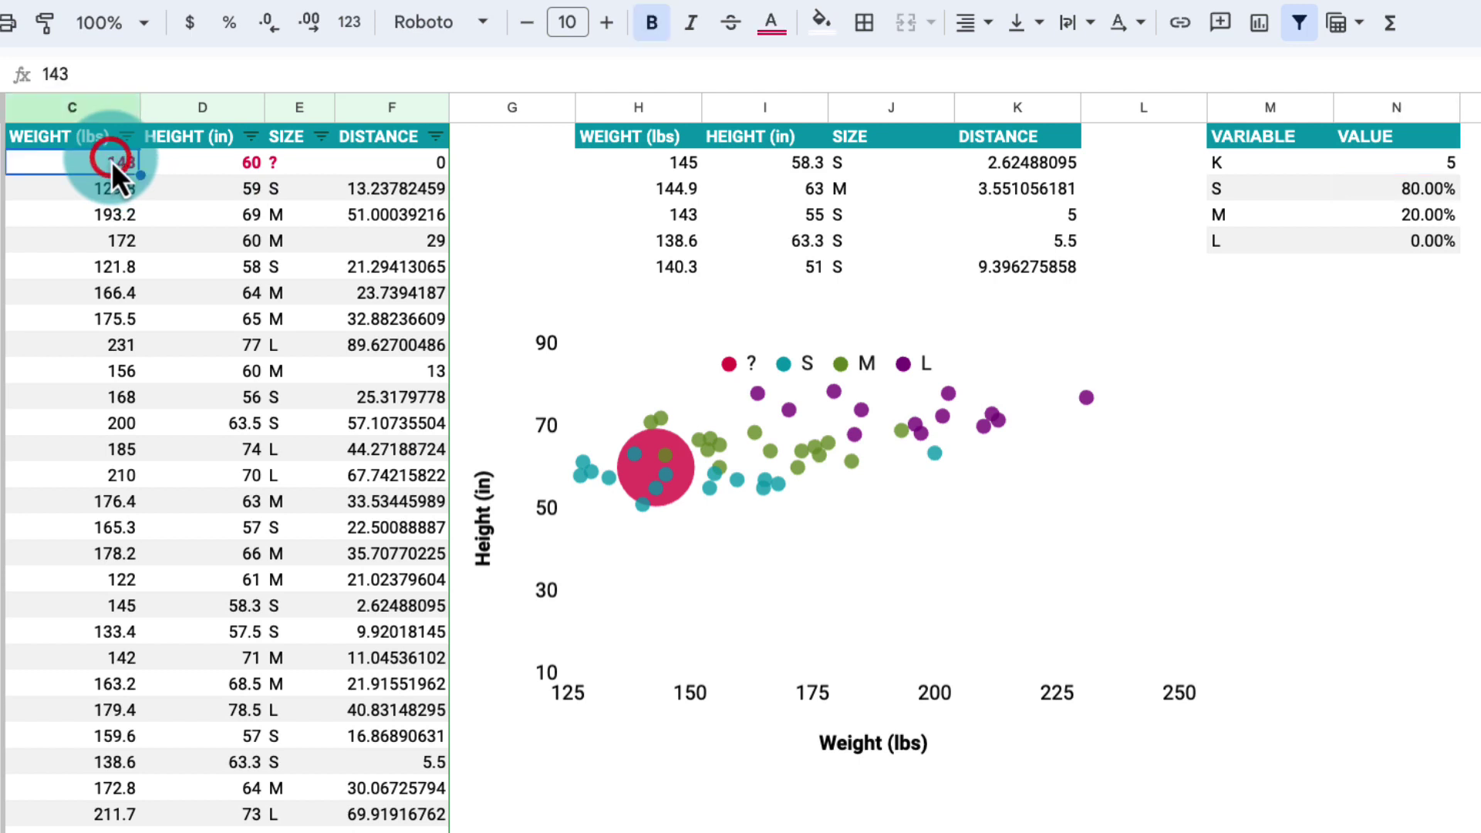
pyautogui.write('150')
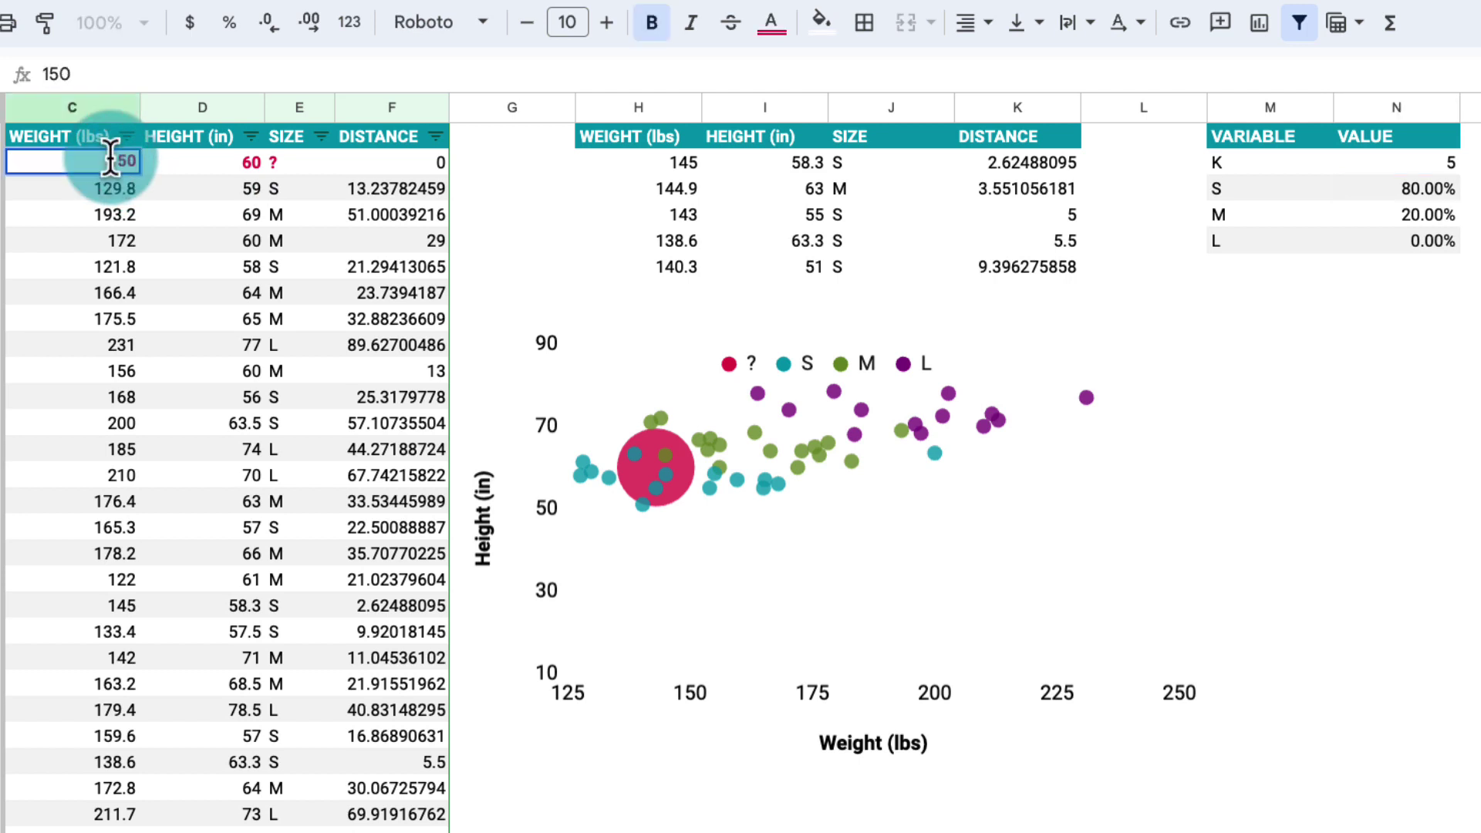
pyautogui.press('Tab')
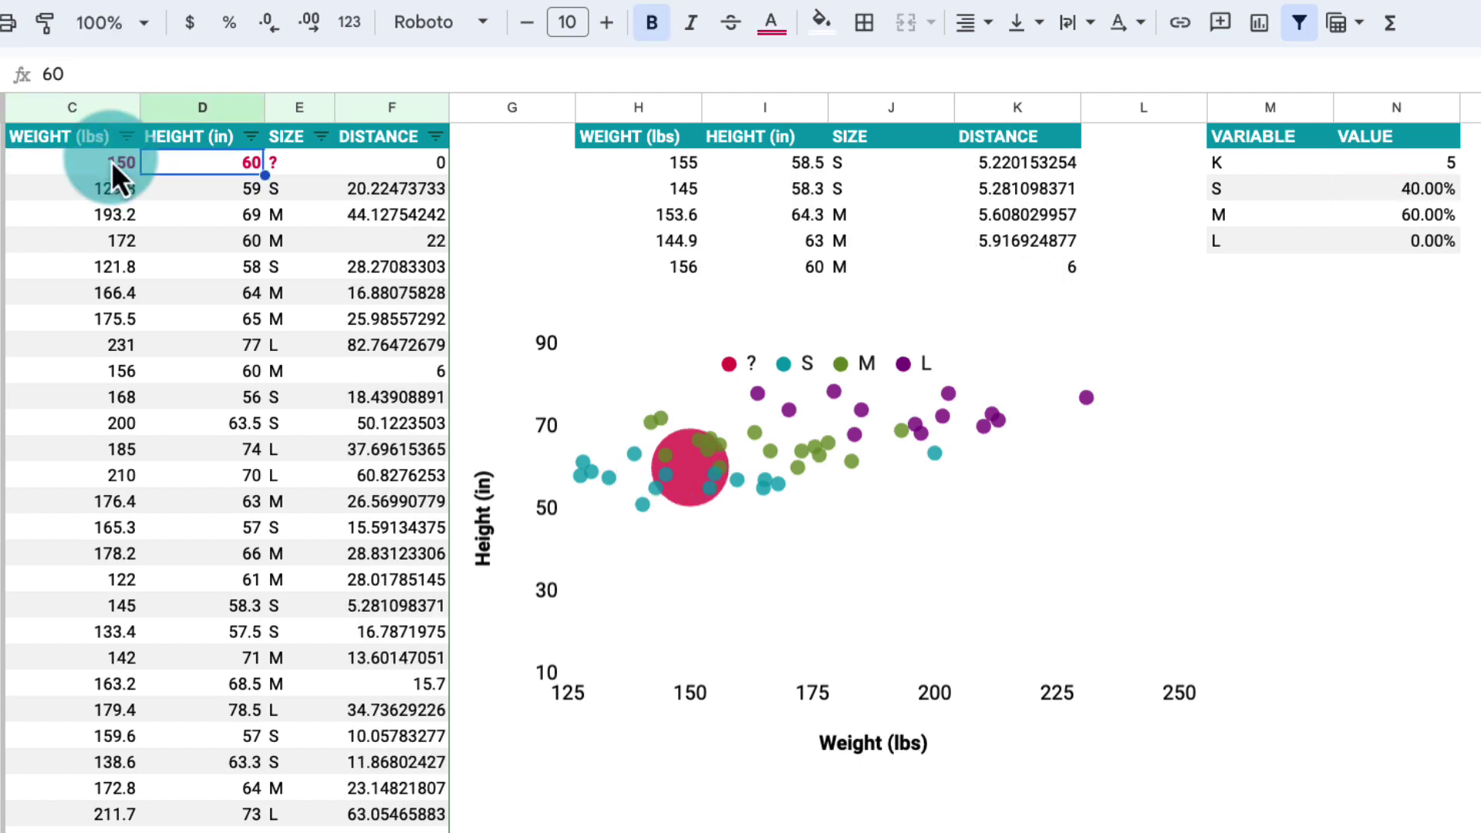
pyautogui.write('65')
pyautogui.press('Tab')
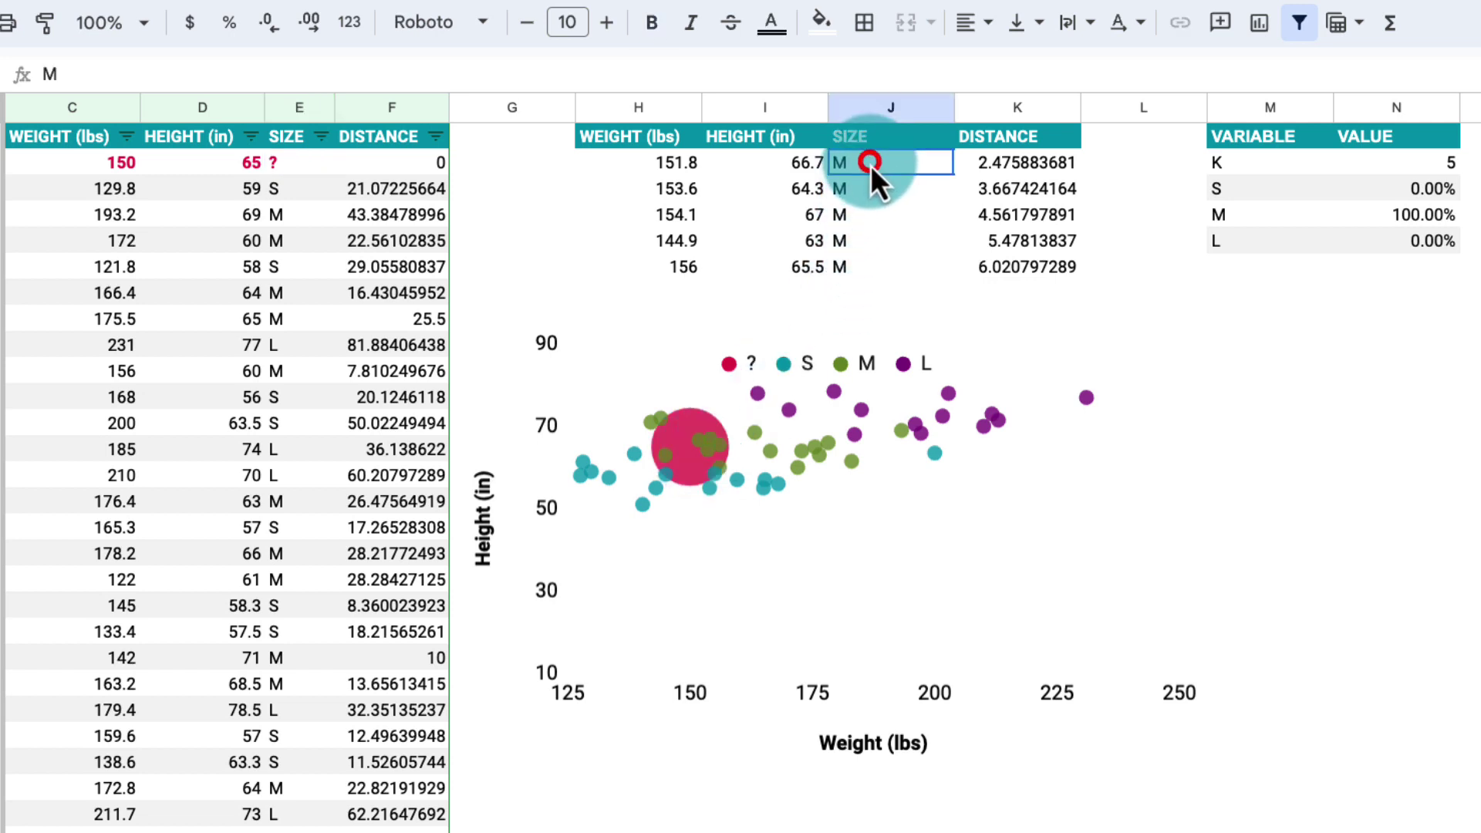
pyautogui.moveTo(871, 165); pyautogui.dragTo(880, 262)
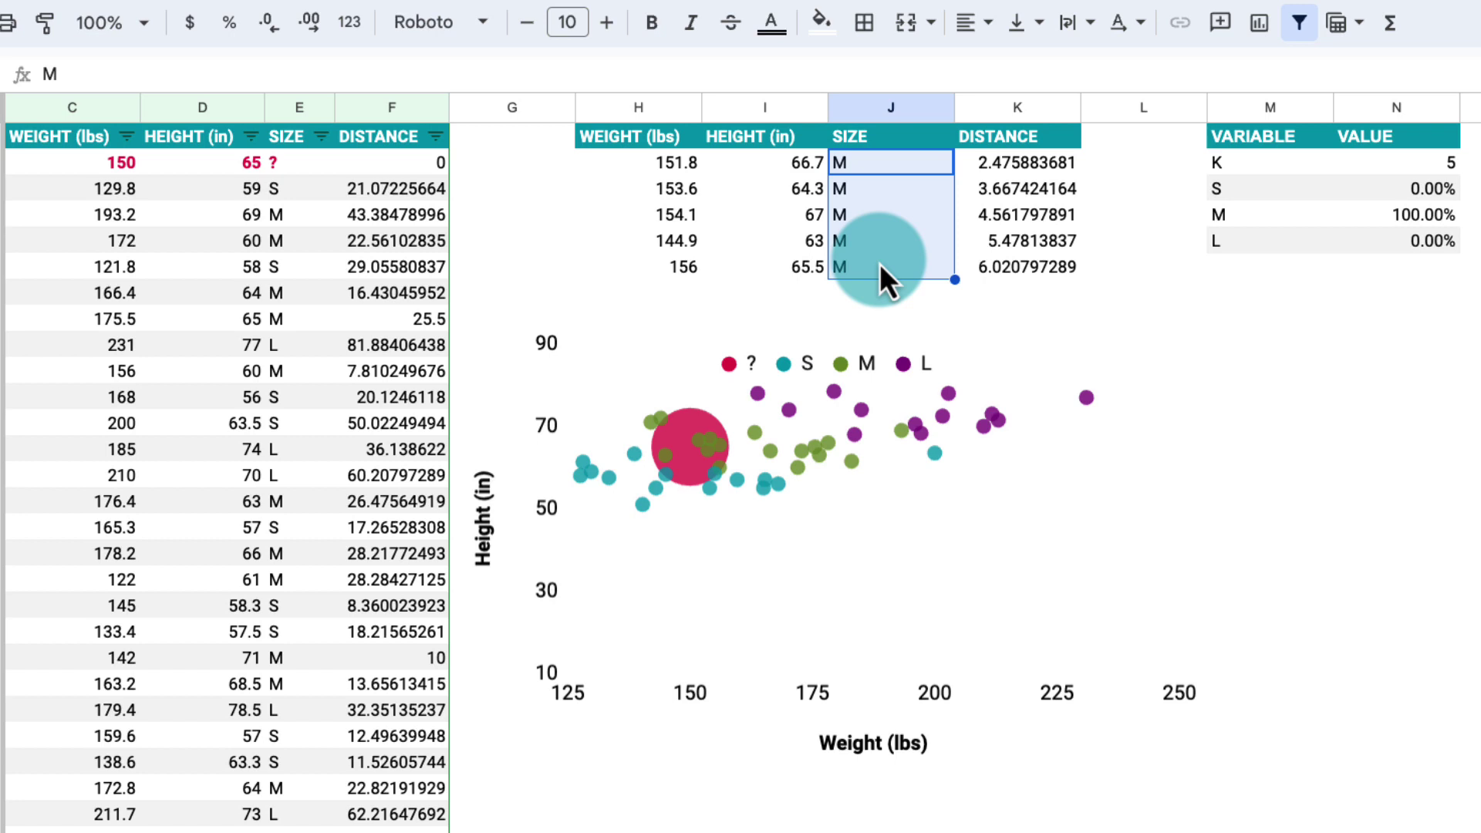
pyautogui.click(1344, 213)
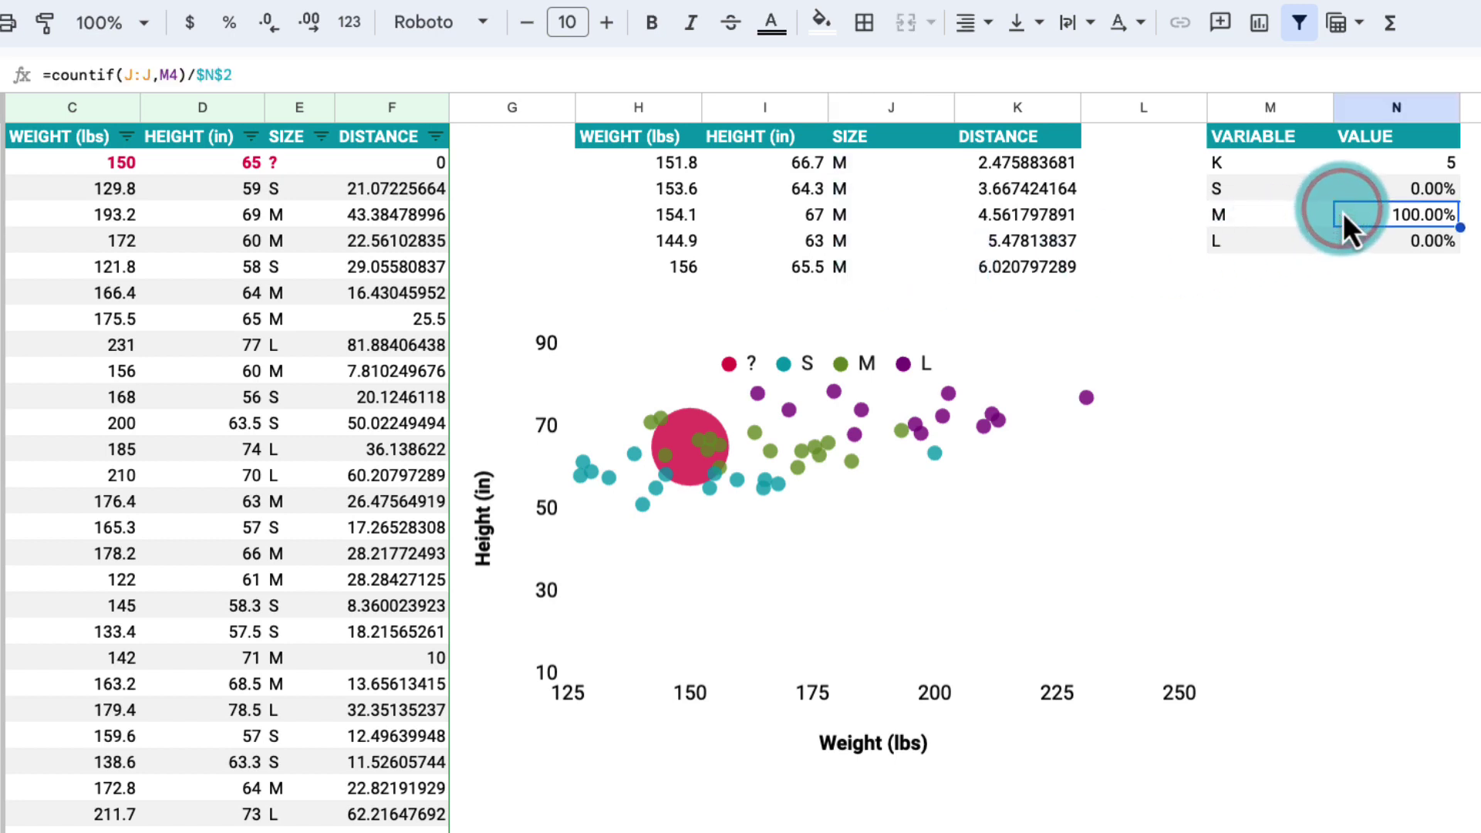
# - Change the unknown person to 200 lbs and 70 in, then check the L 60% and S 20% shares
pyautogui.click(119, 163)
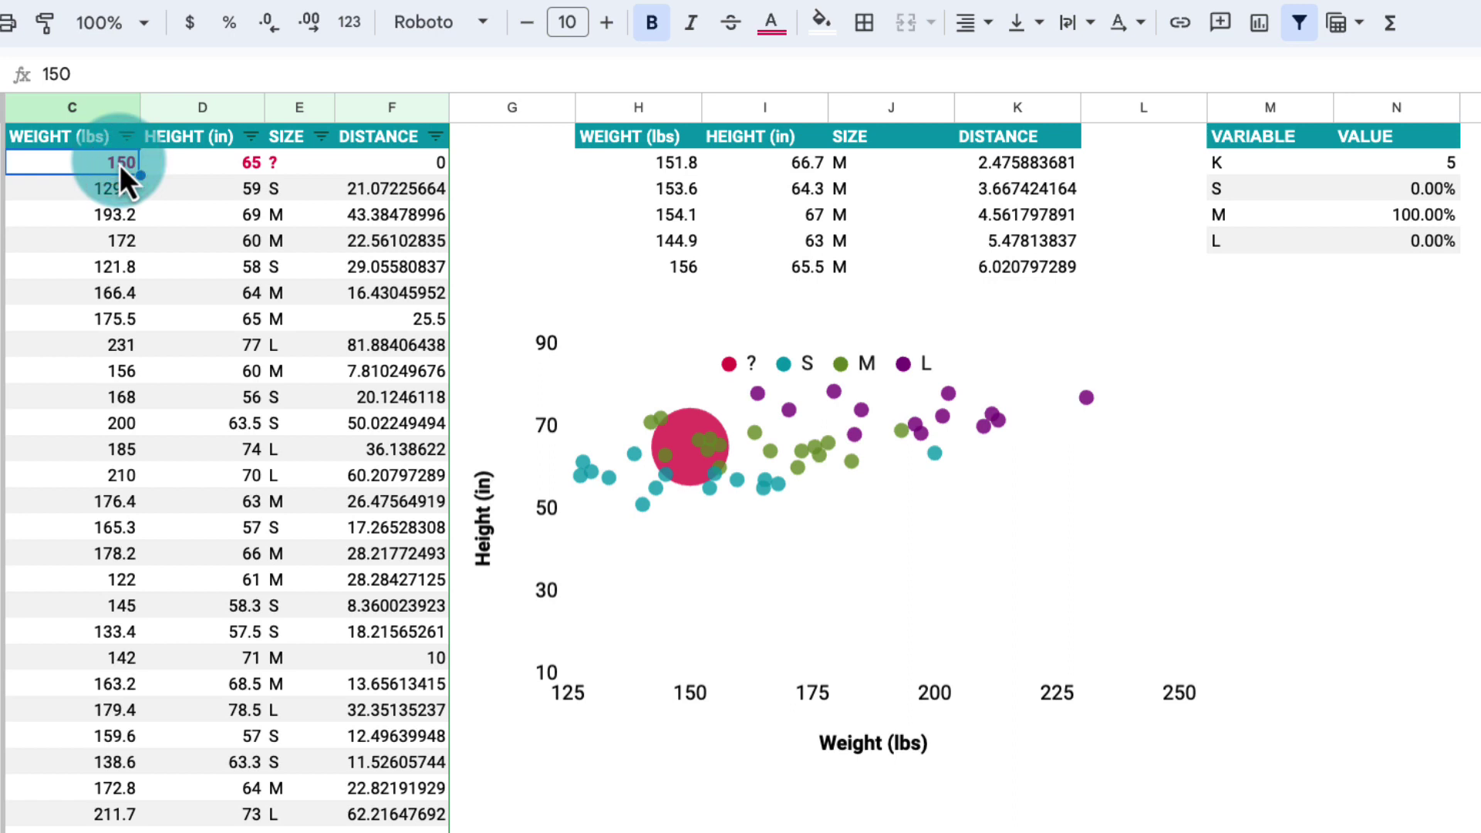
pyautogui.write('200')
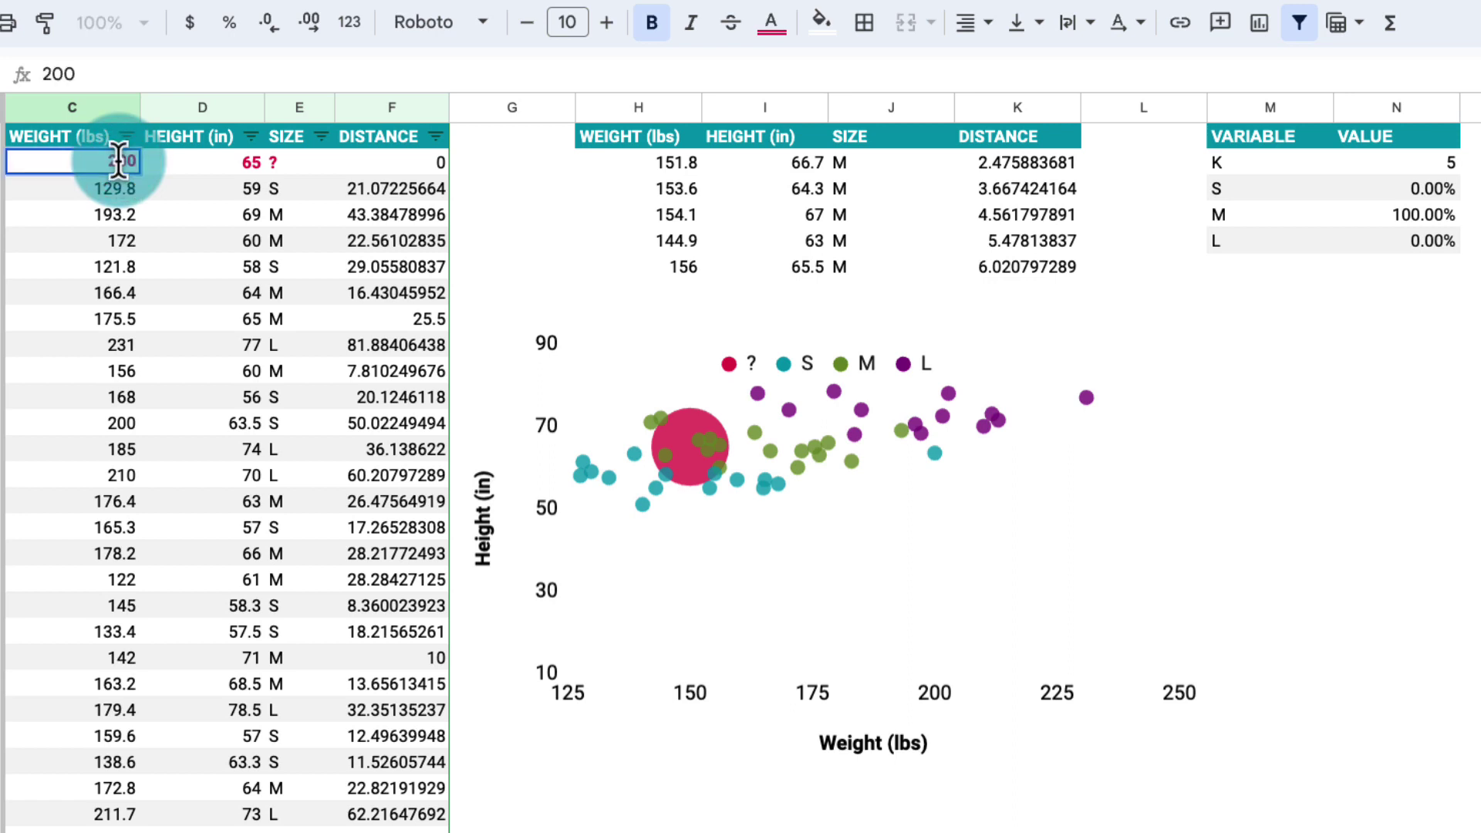
pyautogui.press('Tab')
pyautogui.write('70')
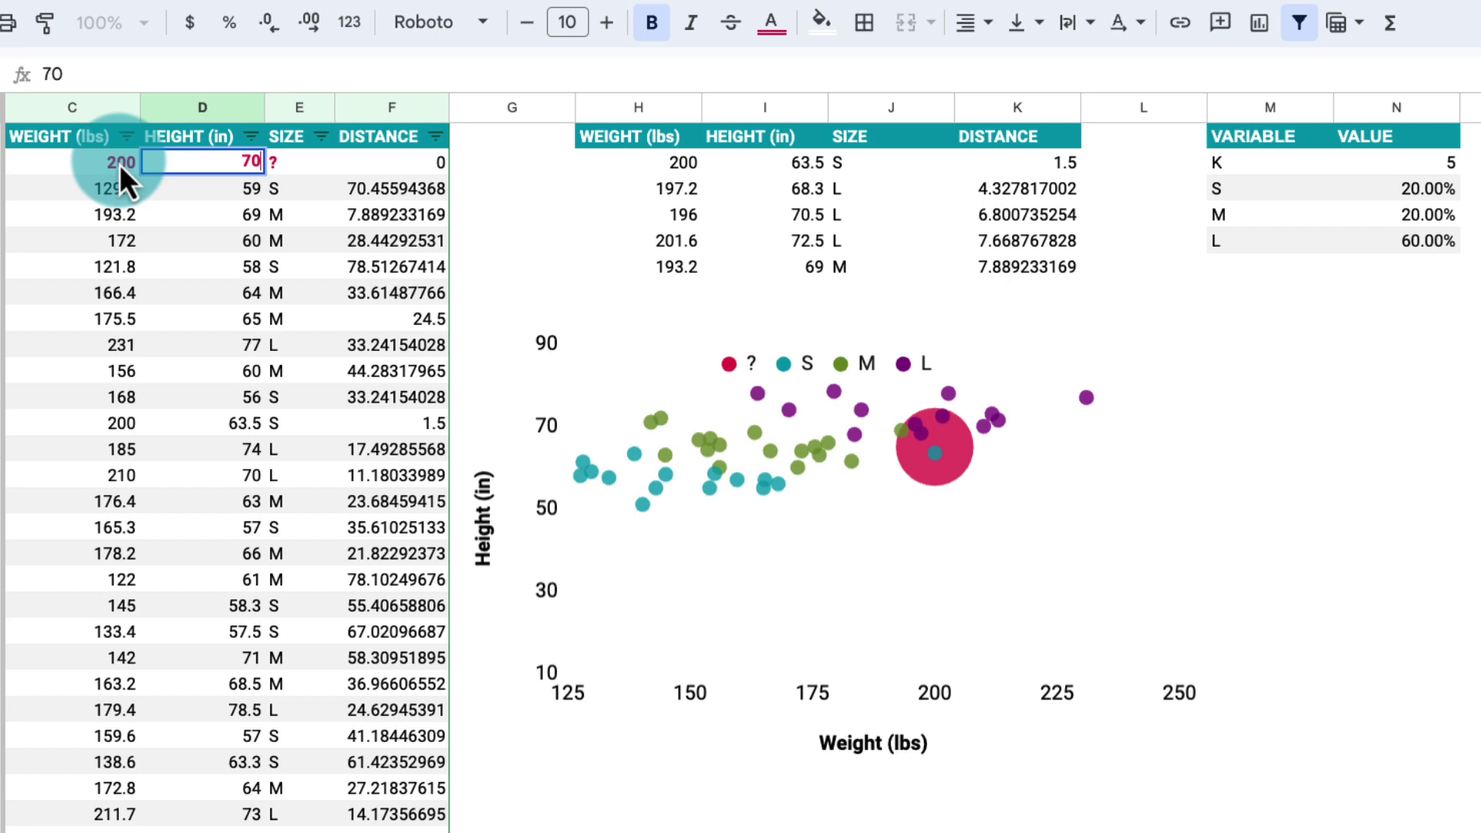
pyautogui.press('Return')
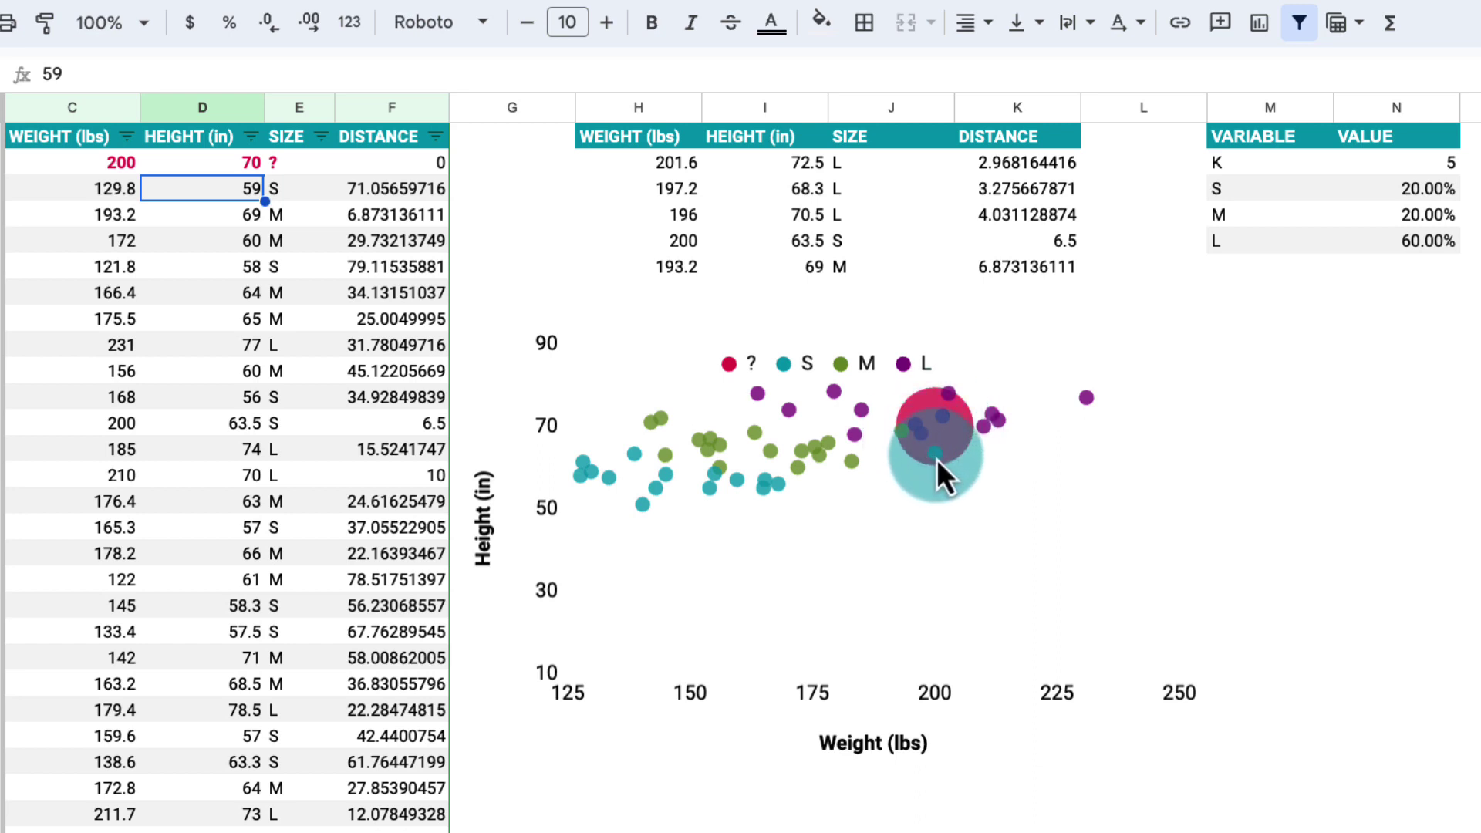
pyautogui.click(1379, 238)
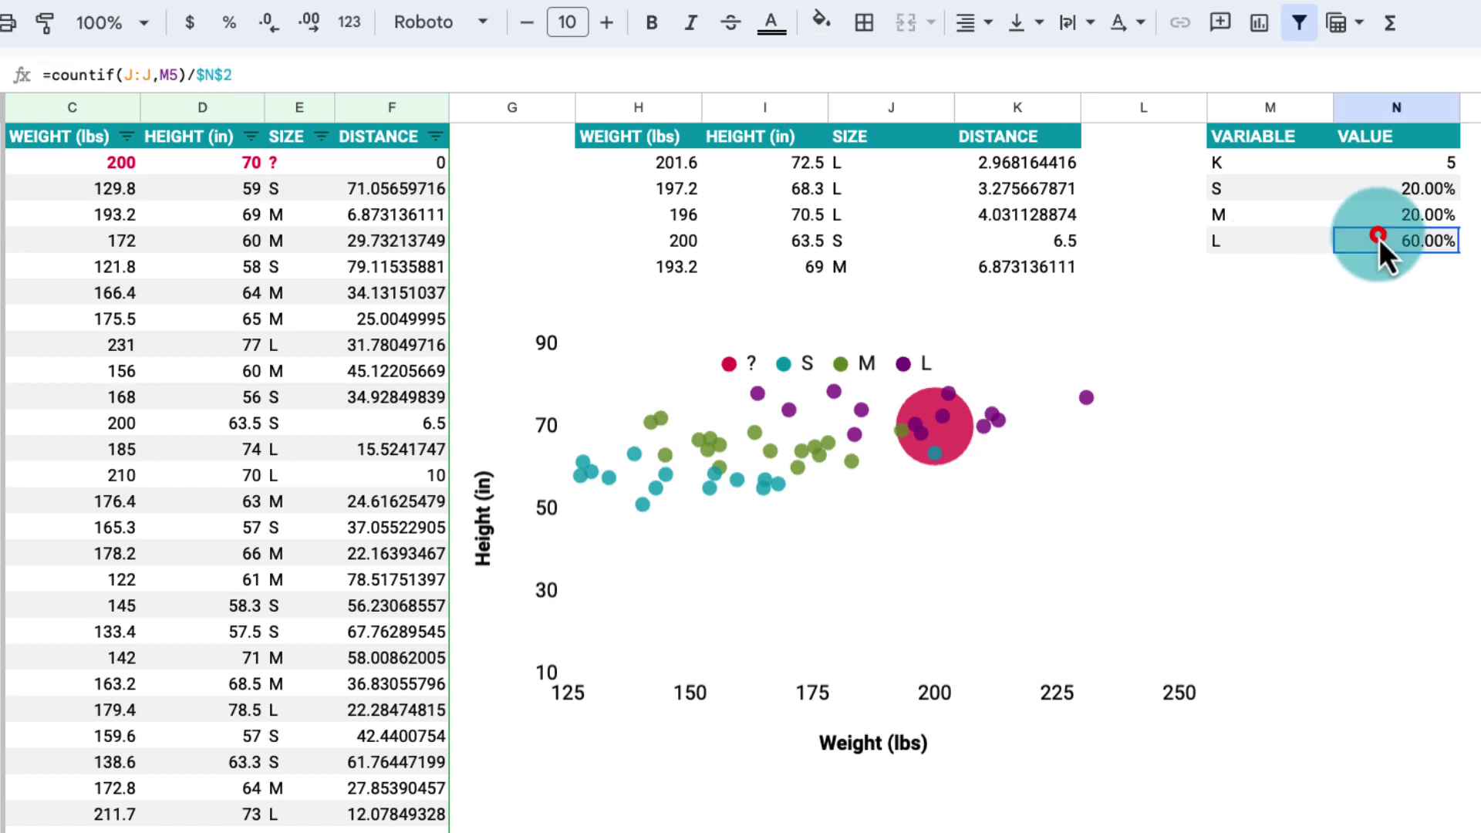
pyautogui.click(1399, 190)
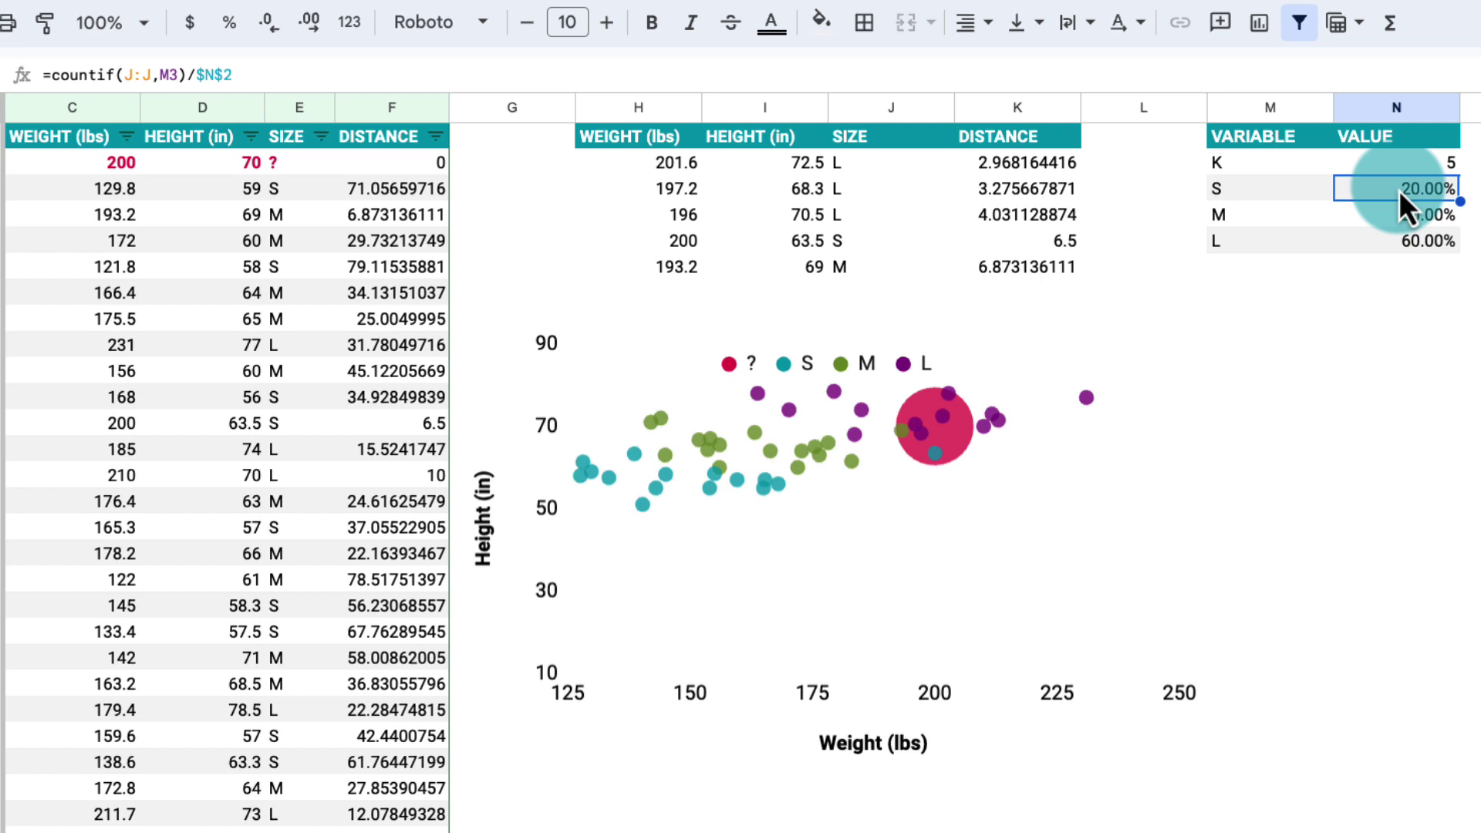